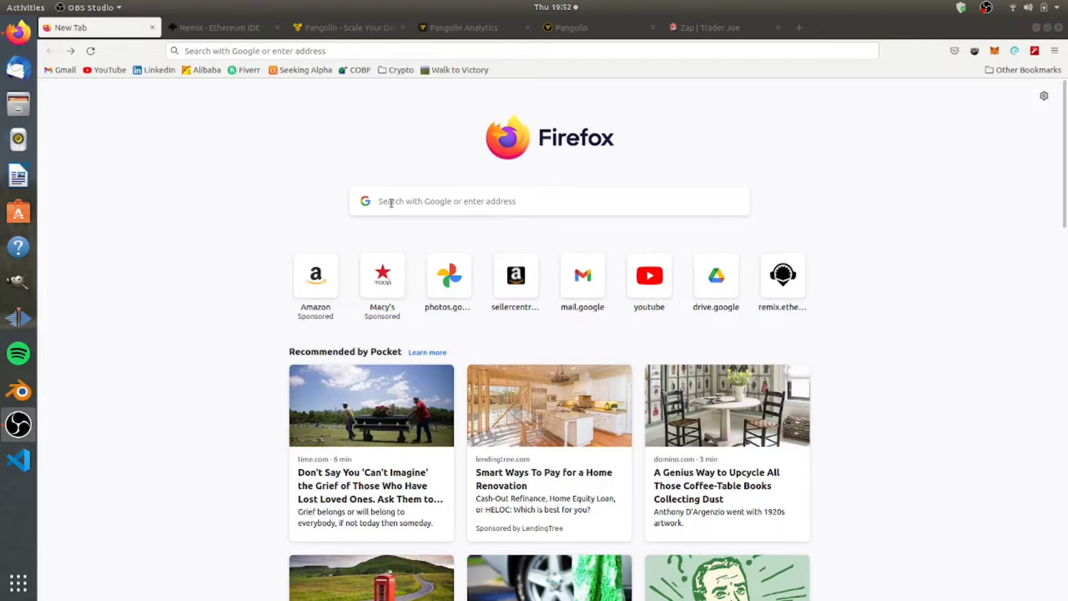
Go to snowtrace.io, the Avalanche C-Chain explorer, in Firefox.
{"action": "left_click", "coordinate": [234, 52]}
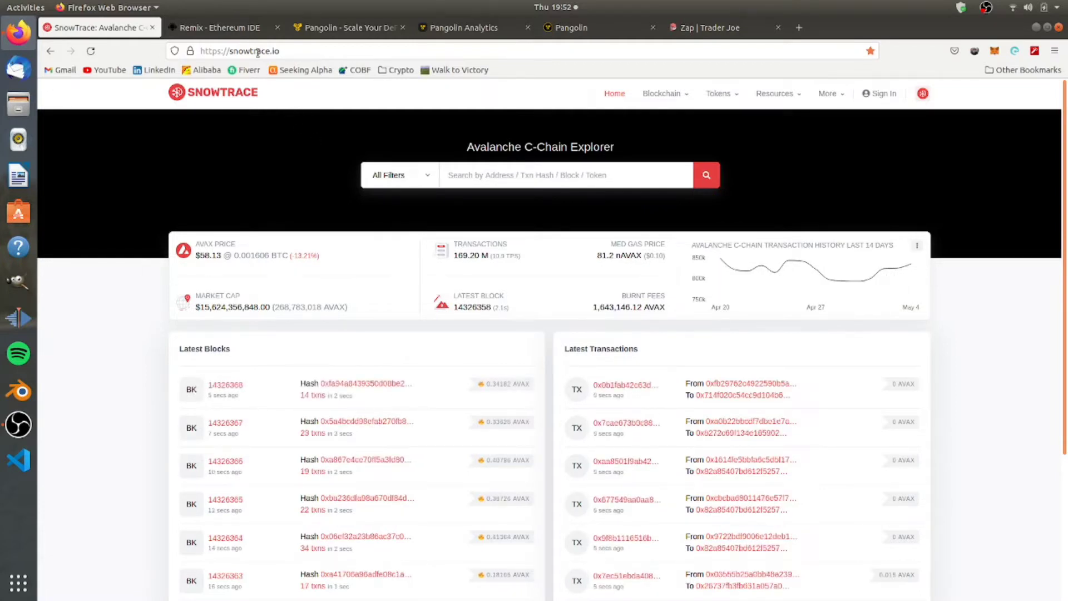
Search 'sumo', open SumatoCoin (SUMO), and view its contract's verified source code.
{"action": "left_click", "coordinate": [601, 171]}
{"action": "type", "text": "su"}
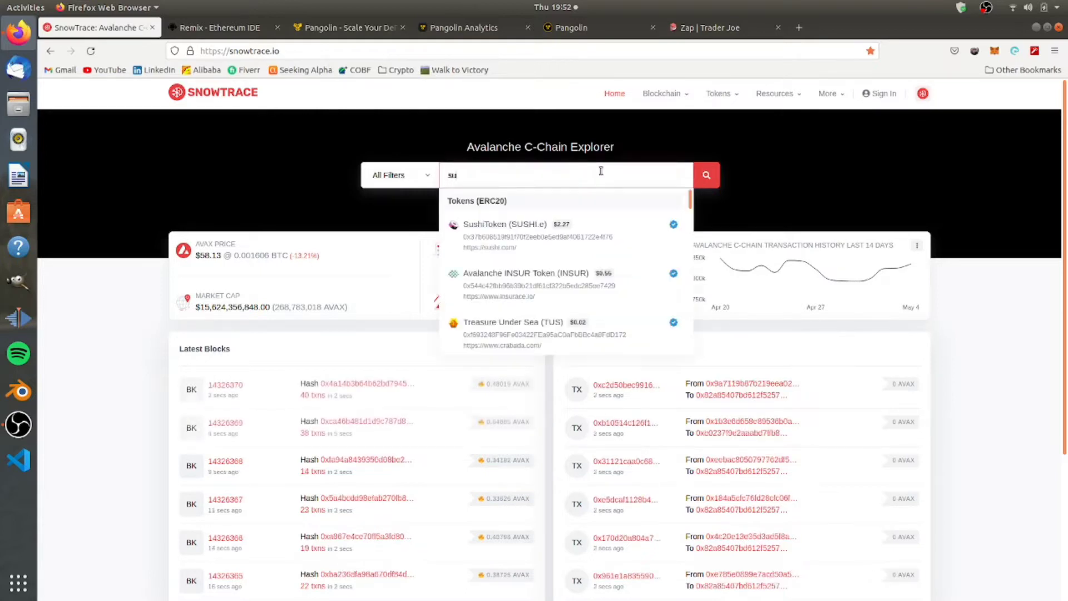
{"action": "type", "text": "mo"}
{"action": "left_click", "coordinate": [576, 231]}
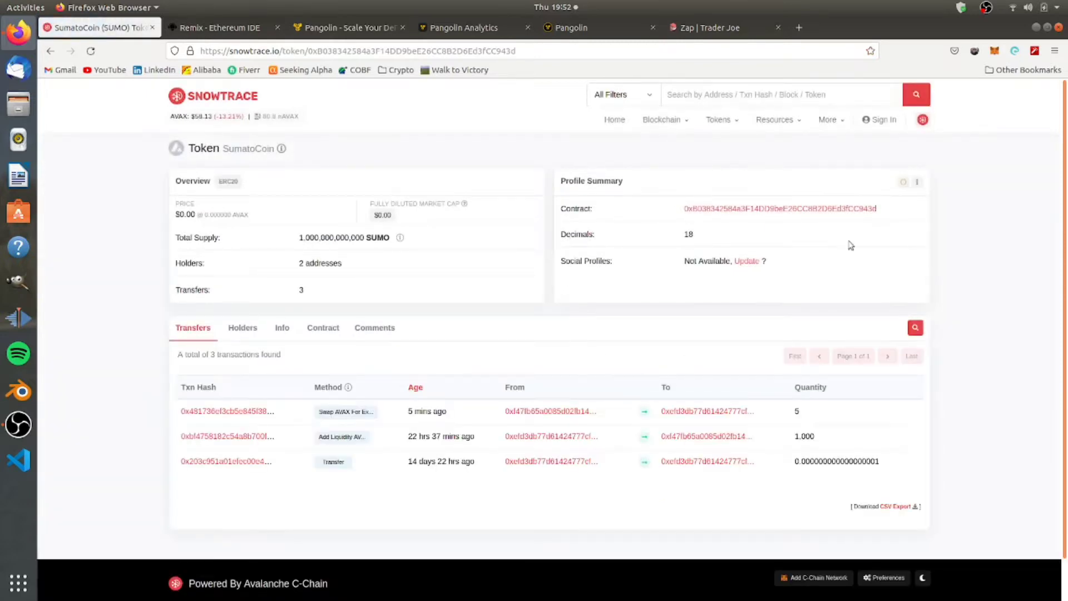
{"action": "left_click", "coordinate": [794, 210]}
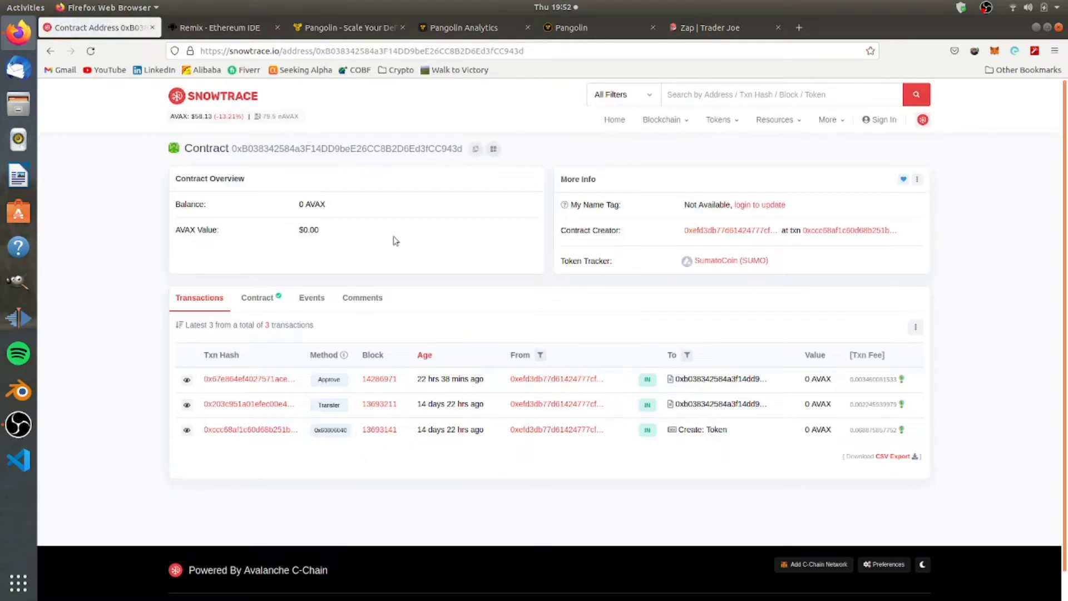
{"action": "left_click", "coordinate": [269, 295]}
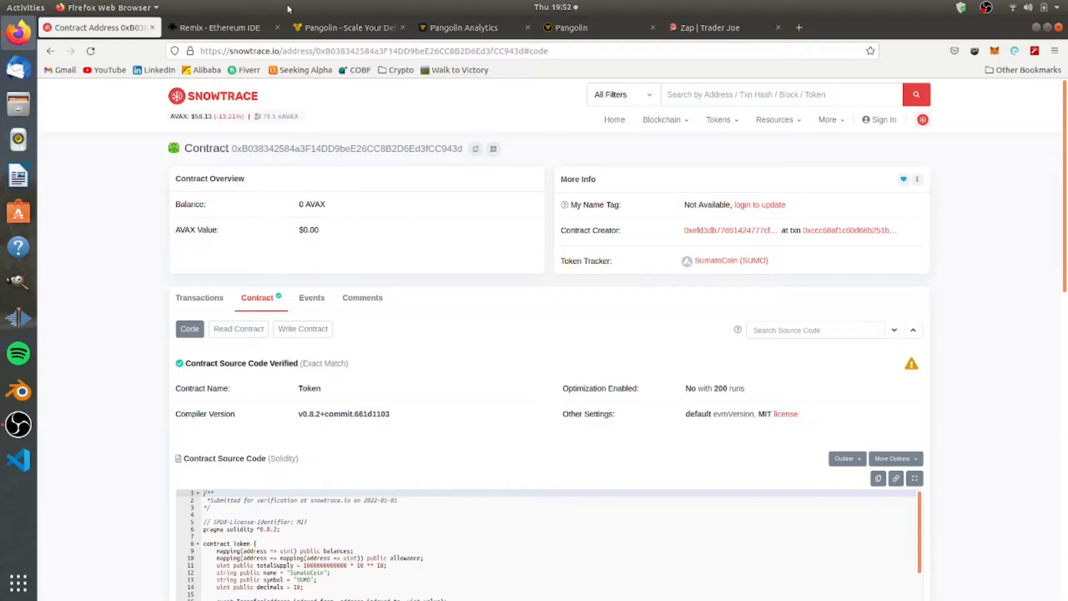
{"action": "left_click", "coordinate": [219, 27]}
{"action": "scroll", "coordinate": [469, 277], "scroll_direction": "down", "scroll_amount": 5}
{"action": "scroll", "coordinate": [469, 277], "scroll_direction": "up", "scroll_amount": 5}
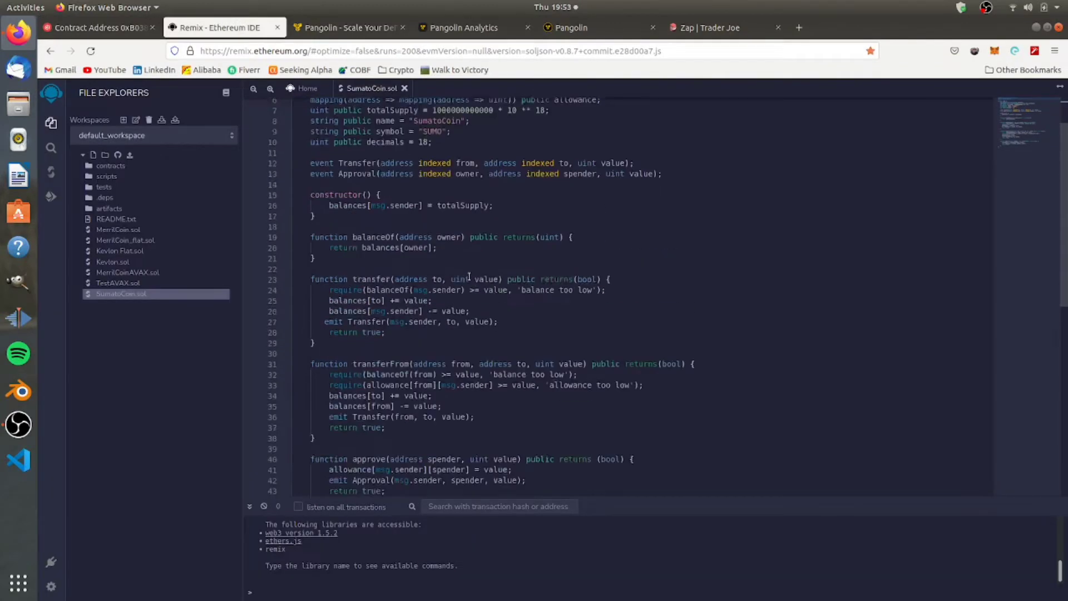
{"action": "triple_click", "coordinate": [362, 103]}
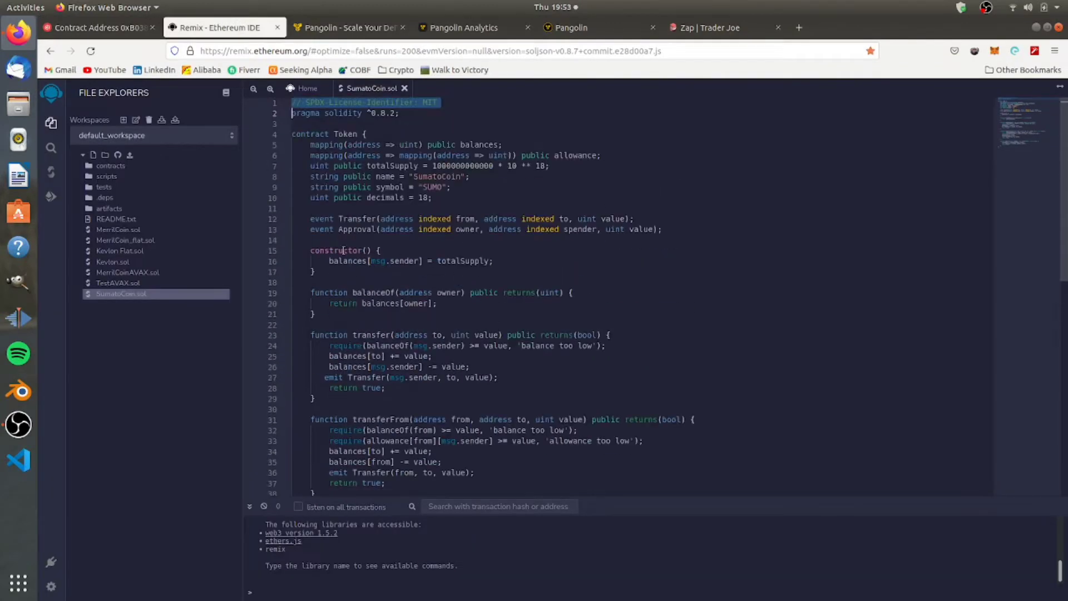
{"action": "left_click", "coordinate": [96, 28]}
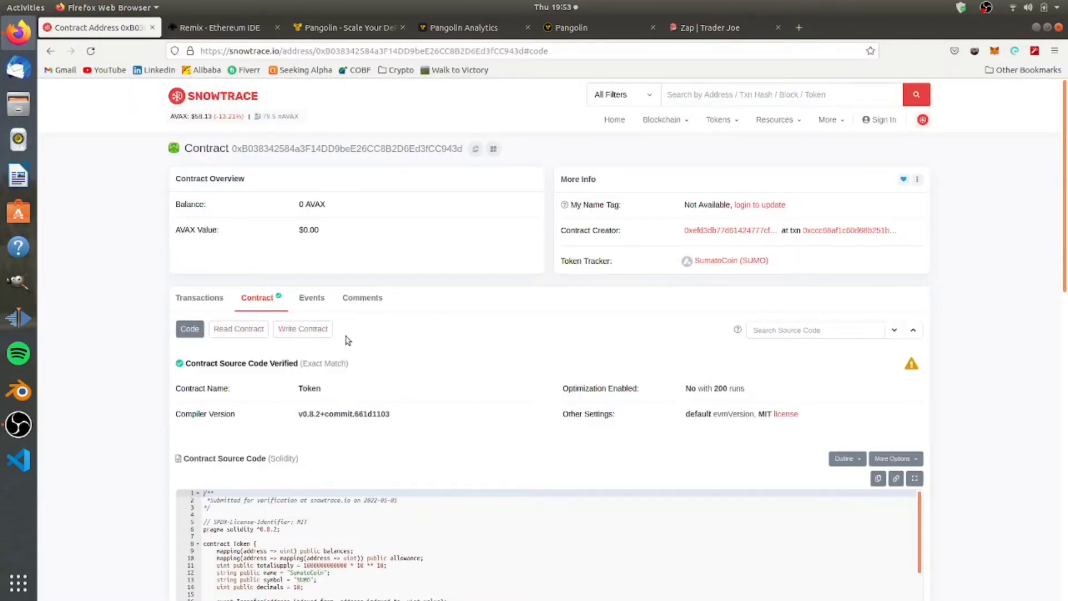
{"action": "left_click", "coordinate": [218, 27]}
{"action": "triple_click", "coordinate": [354, 113]}
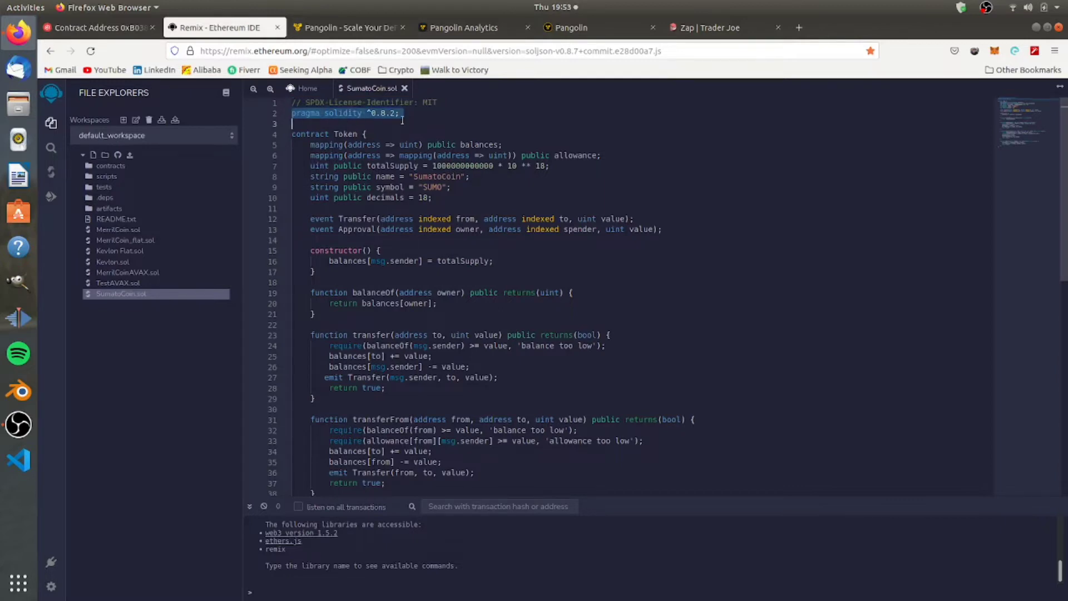
{"action": "mouse_move", "coordinate": [293, 102]}
{"action": "left_mouse_down"}
{"action": "mouse_move", "coordinate": [411, 103]}
{"action": "mouse_move", "coordinate": [291, 113]}
{"action": "left_mouse_up"}
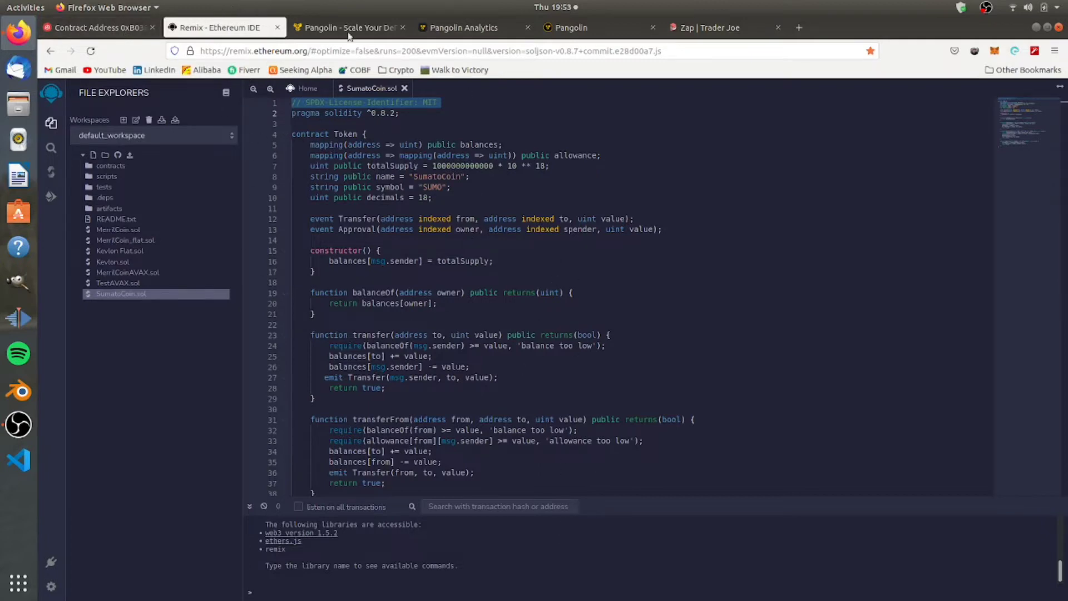
Return to the SumatoCoin contract page and scroll through its verified source code.
{"action": "left_click", "coordinate": [119, 33]}
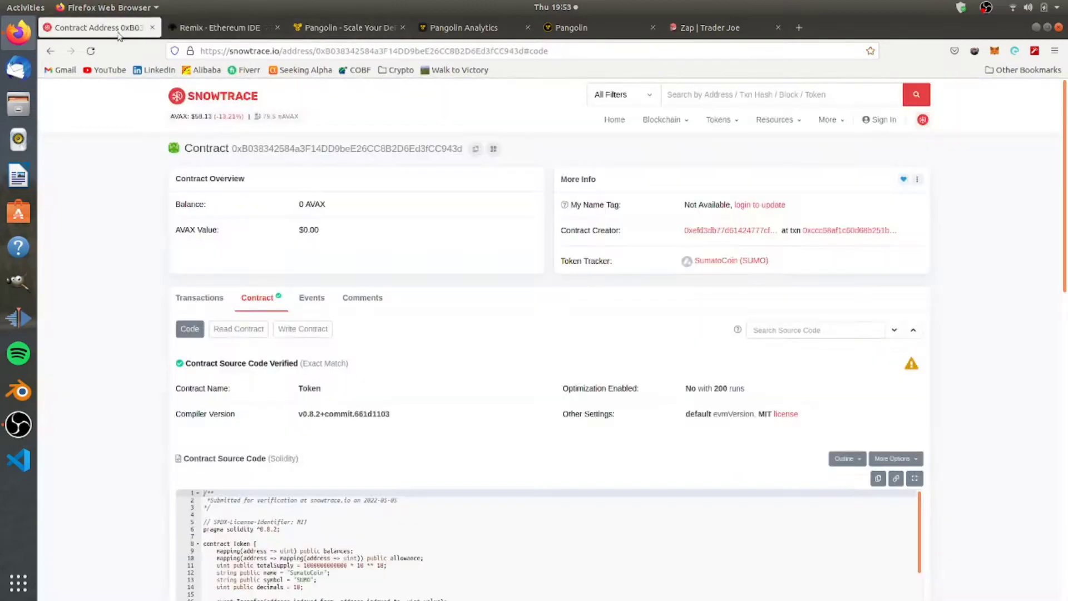
{"action": "scroll", "coordinate": [352, 492], "scroll_direction": "down", "scroll_amount": 5}
{"action": "left_click", "coordinate": [298, 289]}
{"action": "scroll", "coordinate": [298, 318], "scroll_direction": "down", "scroll_amount": 2}
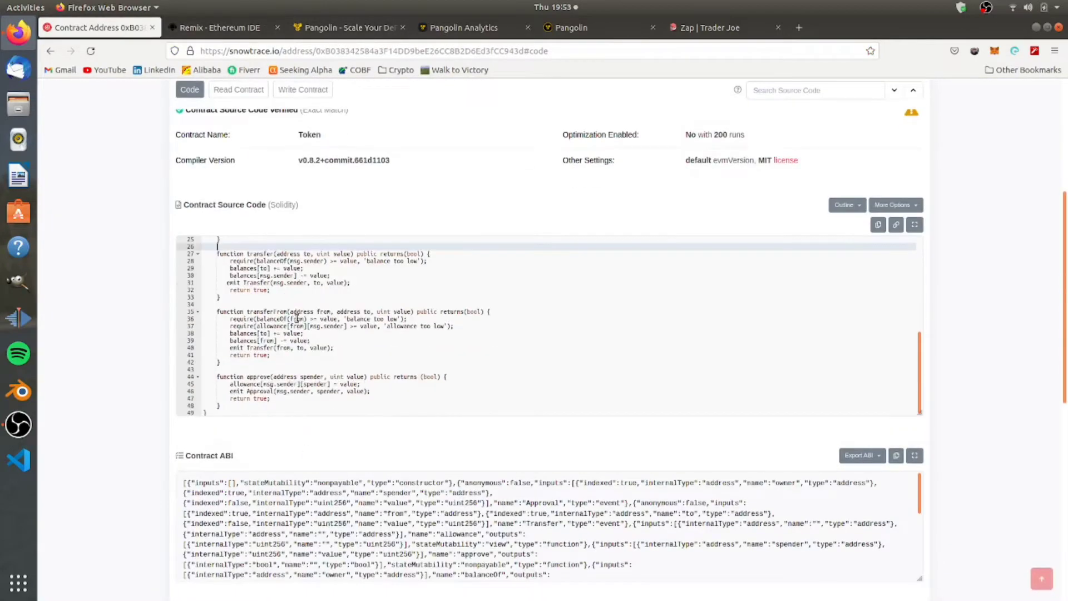
{"action": "scroll", "coordinate": [298, 319], "scroll_direction": "up", "scroll_amount": 5}
{"action": "scroll", "coordinate": [200, 309], "scroll_direction": "down", "scroll_amount": 5}
{"action": "scroll", "coordinate": [182, 294], "scroll_direction": "up", "scroll_amount": 4}
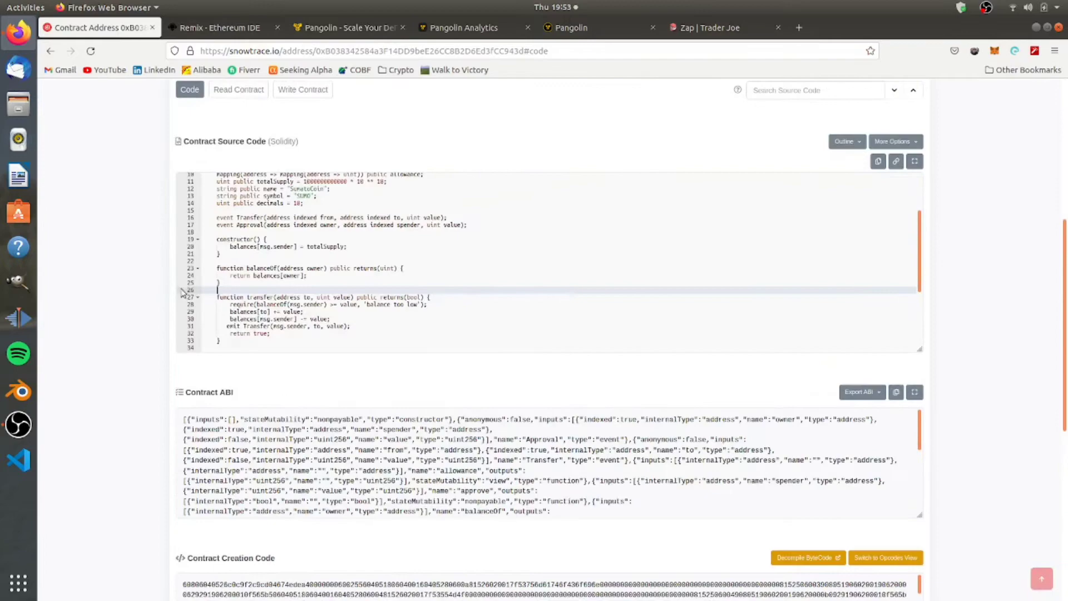
{"action": "scroll", "coordinate": [182, 293], "scroll_direction": "down", "scroll_amount": 2}
{"action": "scroll", "coordinate": [139, 287], "scroll_direction": "down", "scroll_amount": 6}
{"action": "scroll", "coordinate": [98, 288], "scroll_direction": "up", "scroll_amount": 10}
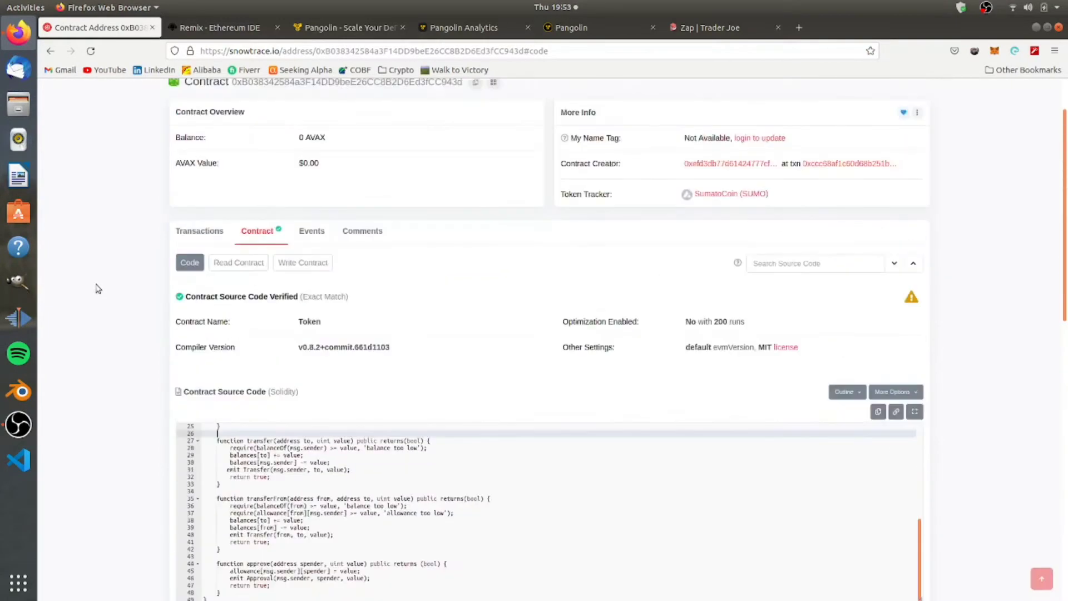
{"action": "scroll", "coordinate": [98, 288], "scroll_direction": "up", "scroll_amount": 2}
Copy the SumatoCoin contract address to the clipboard.
{"action": "left_click", "coordinate": [475, 149]}
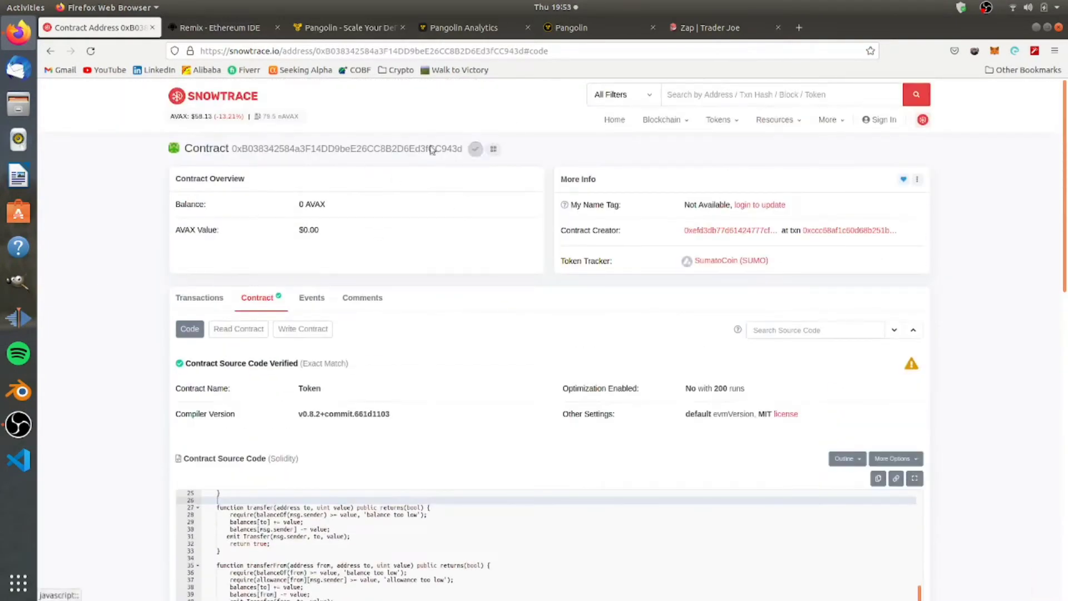
{"action": "triple_click", "coordinate": [286, 148]}
{"action": "left_click", "coordinate": [223, 27]}
{"action": "left_click", "coordinate": [327, 29]}
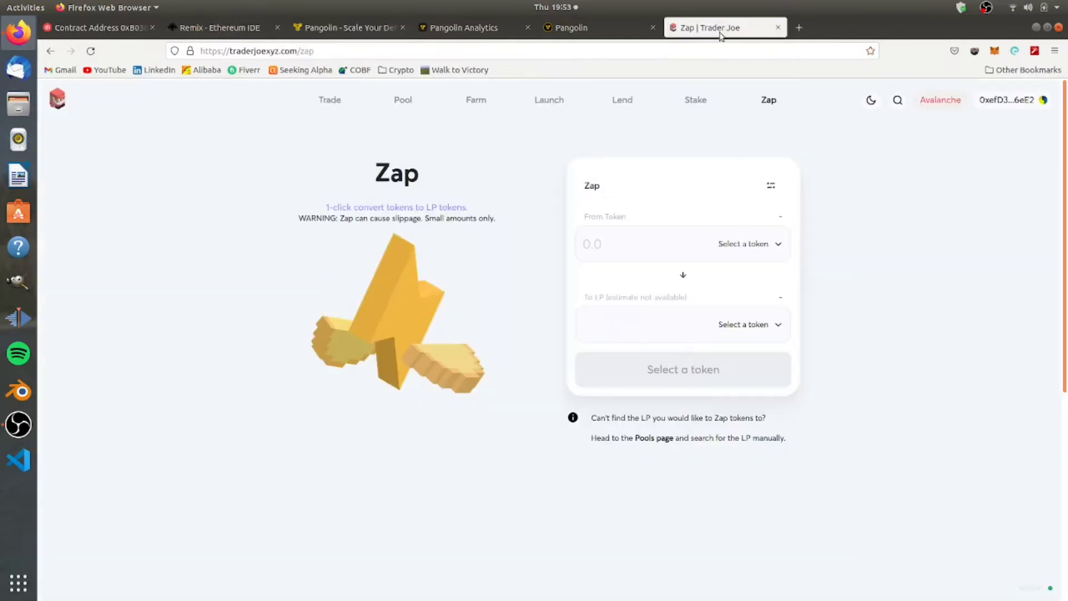
Open Trader Joe's AVAX/USDC trade page, then go back to Pangolin's home page.
{"action": "left_click", "coordinate": [721, 30]}
{"action": "left_click", "coordinate": [330, 99]}
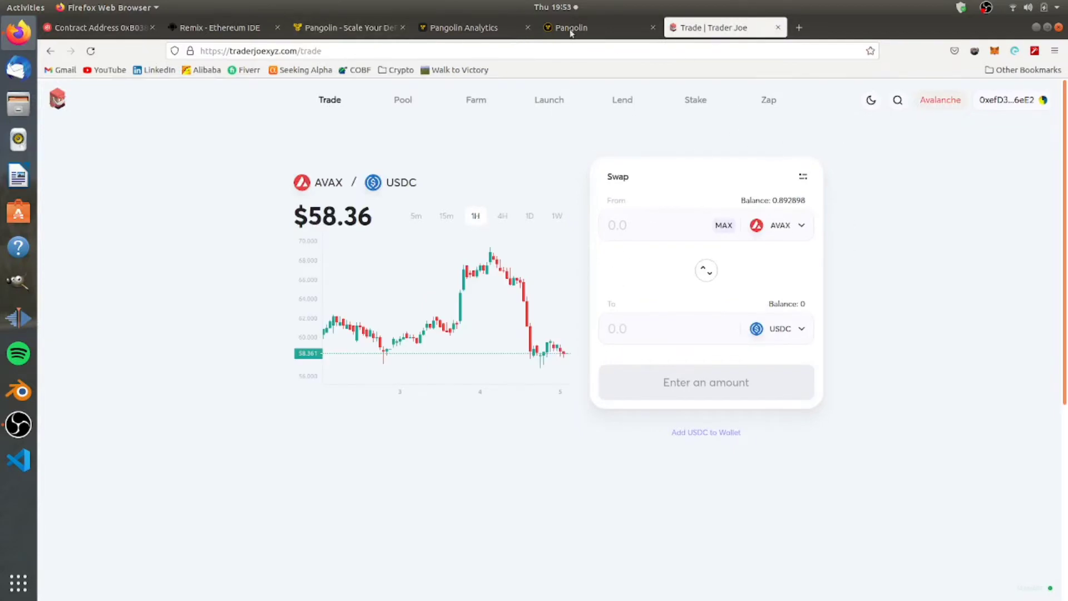
{"action": "left_click", "coordinate": [354, 31]}
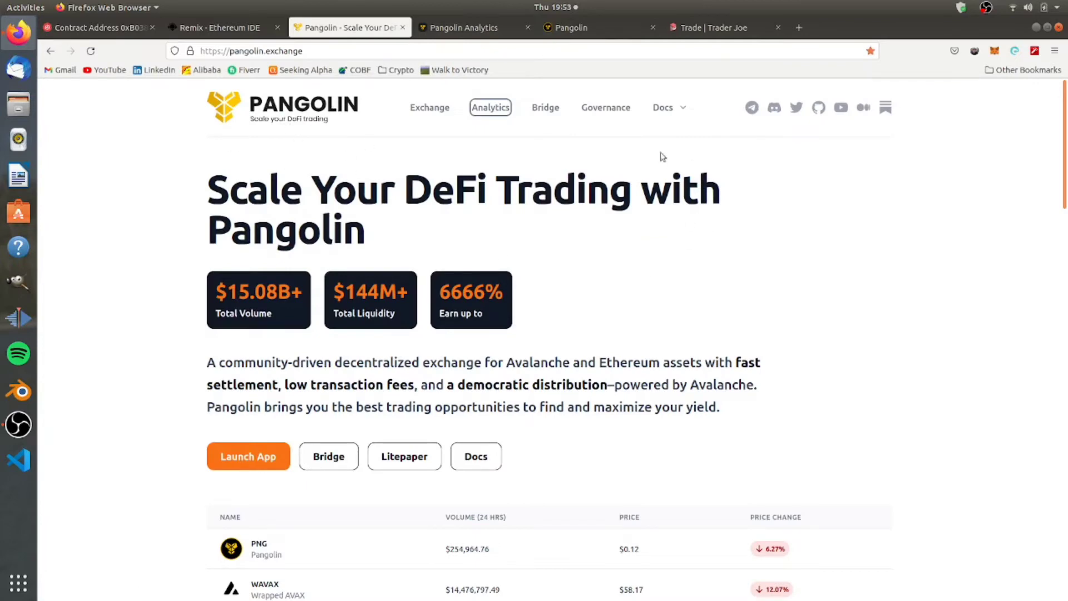
Dismiss Pangolin's notice confirming the 0.000372 AVAX to 5 SUMO swap.
{"action": "left_click", "coordinate": [469, 37]}
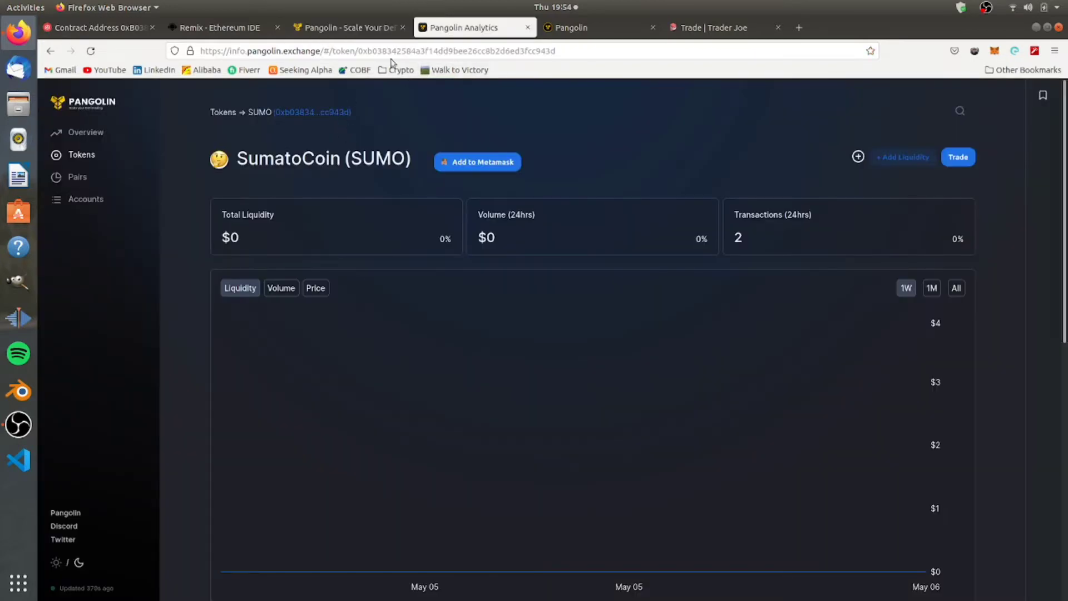
{"action": "left_click", "coordinate": [551, 36]}
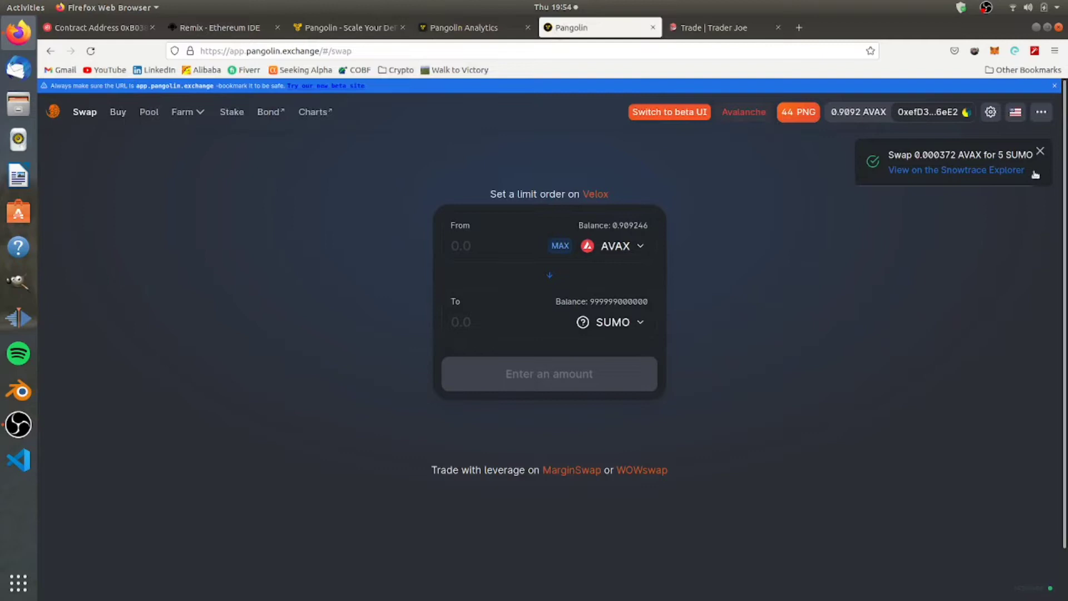
{"action": "left_click", "coordinate": [1039, 151]}
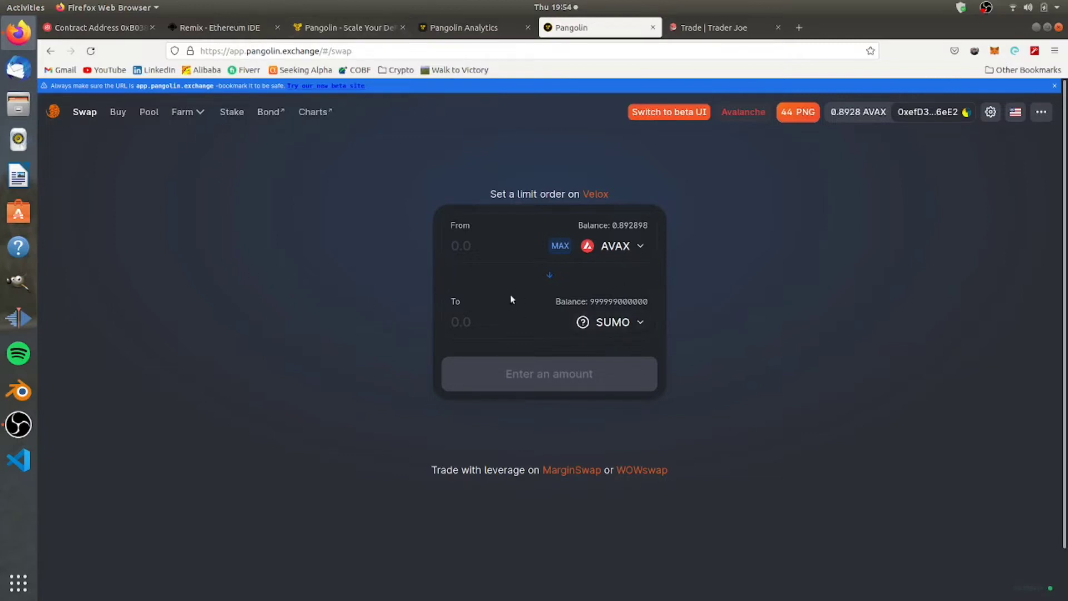
Open Pool's Add Liquidity form for AVAX and its second-token selector.
{"action": "left_click", "coordinate": [150, 114]}
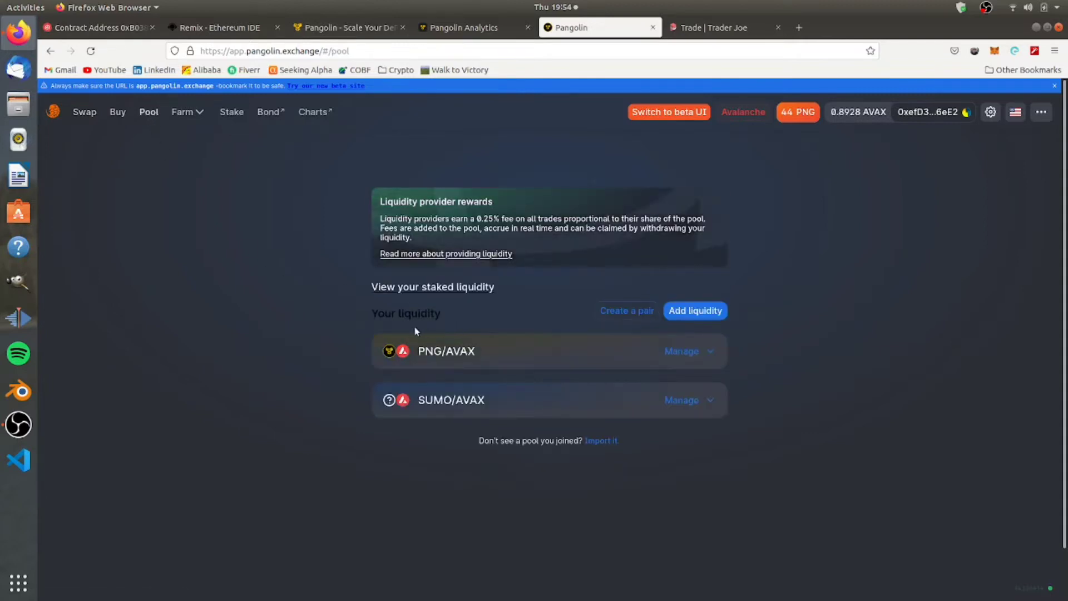
{"action": "left_click", "coordinate": [698, 312]}
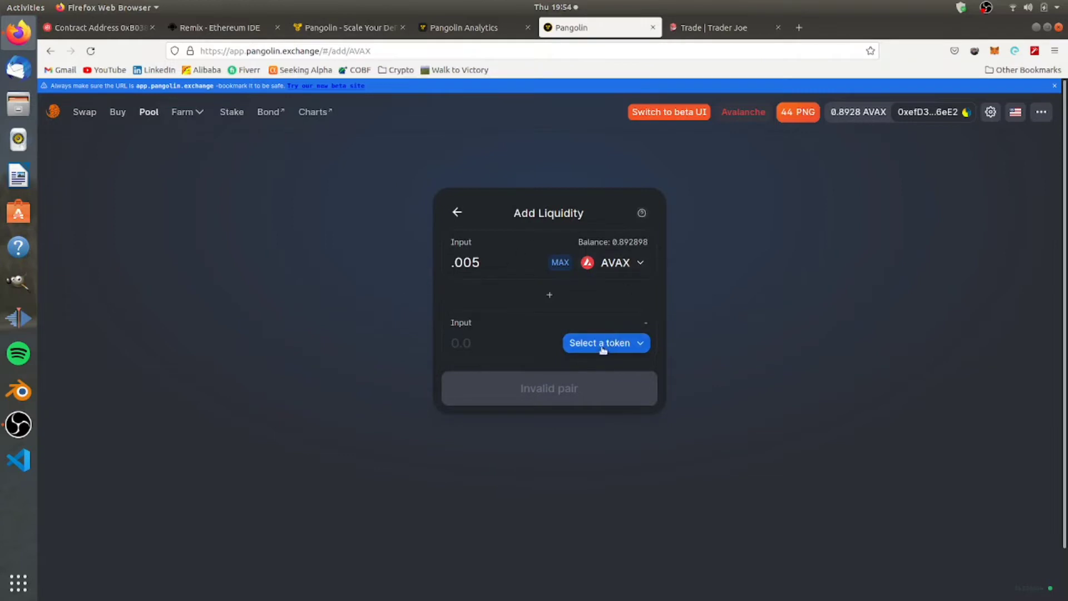
{"action": "left_click", "coordinate": [629, 348]}
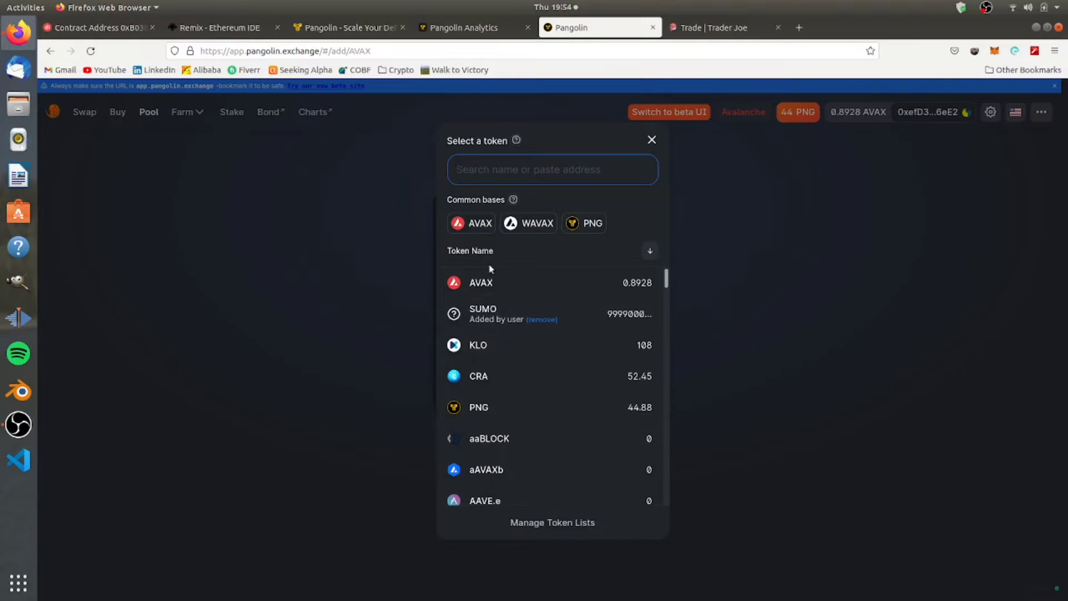
Paste the SUMO contract address into the token search to find SUMO.
{"action": "left_click", "coordinate": [103, 28]}
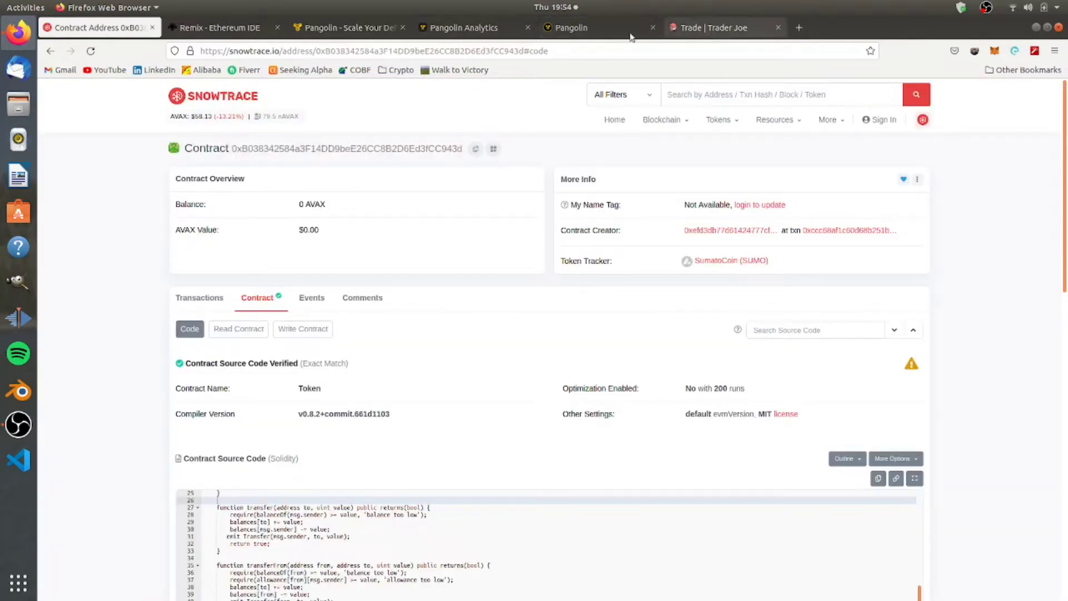
{"action": "left_click", "coordinate": [447, 30]}
{"action": "left_click", "coordinate": [365, 33]}
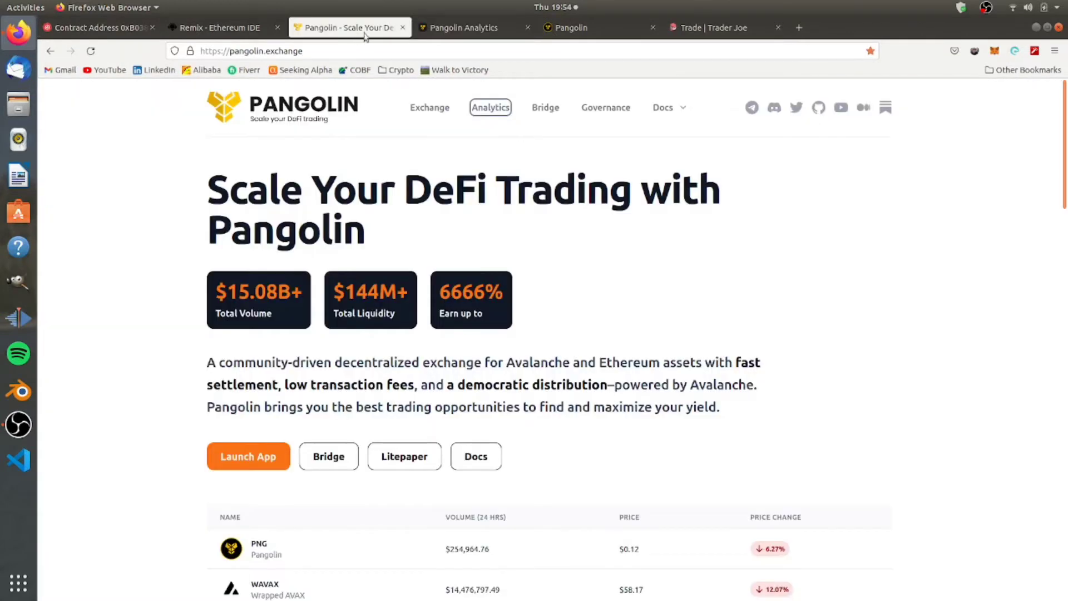
{"action": "left_click", "coordinate": [567, 27]}
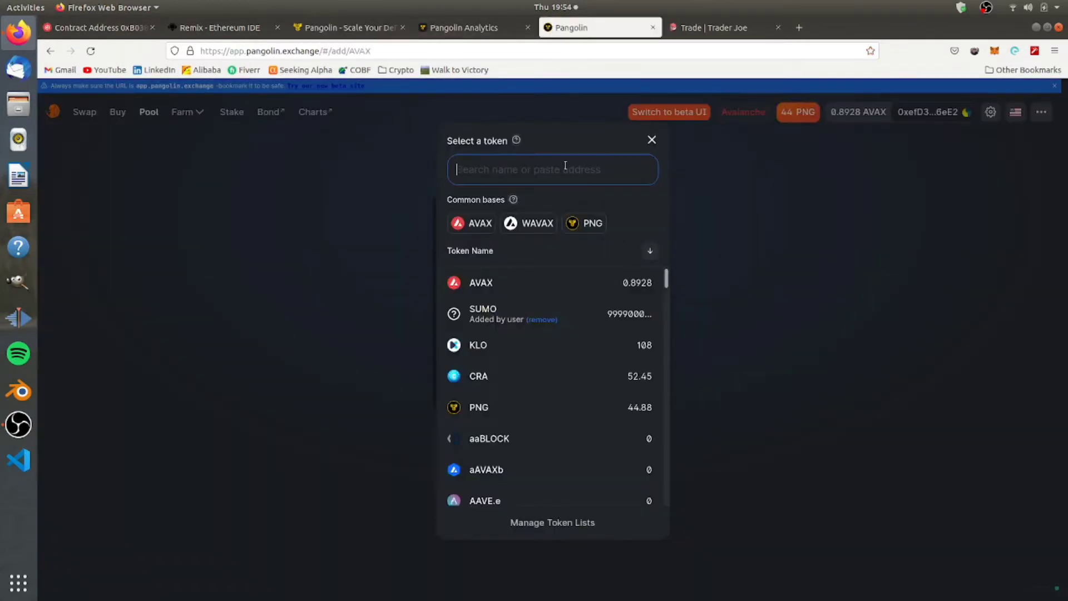
{"action": "key", "text": "ctrl+v"}
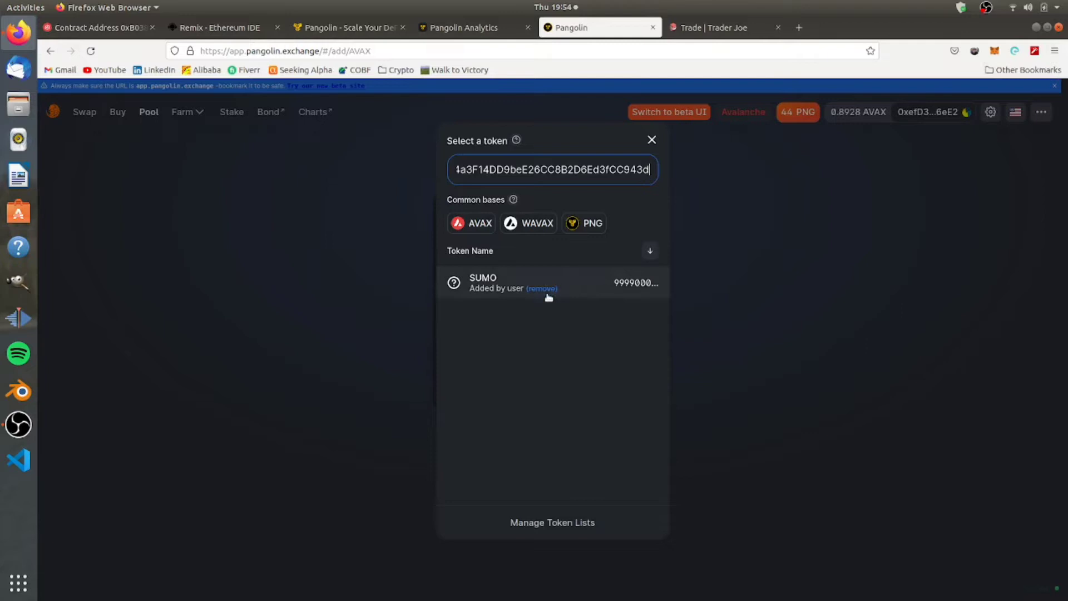
Pair SUMO with .005 AVAX, auto-filling 66.8925 SUMO for a 6.30% pool share.
{"action": "left_click", "coordinate": [598, 284]}
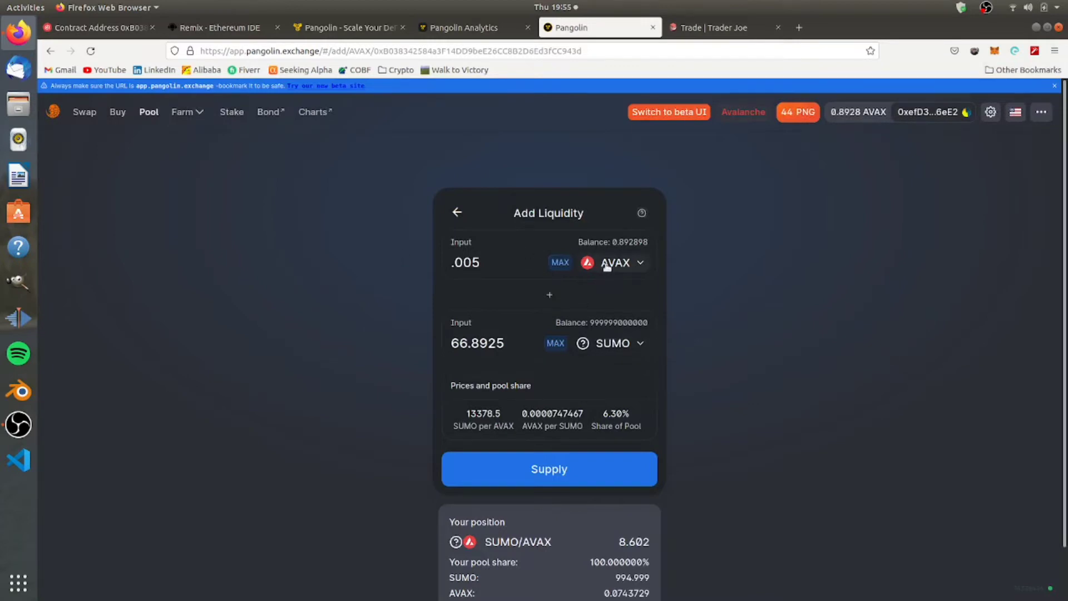
{"action": "left_click", "coordinate": [638, 268]}
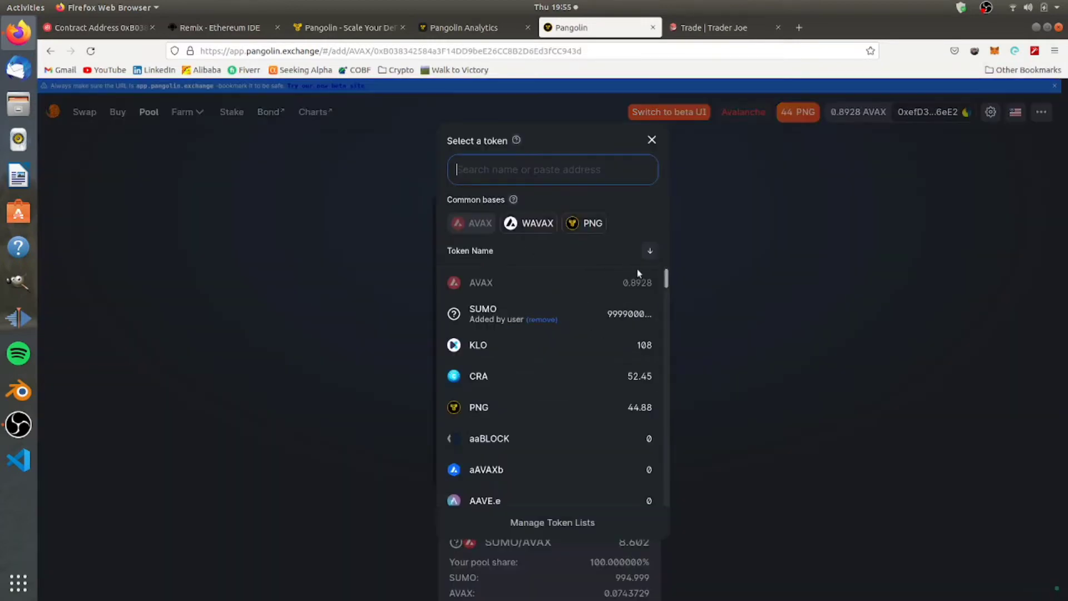
{"action": "left_click", "coordinate": [772, 279]}
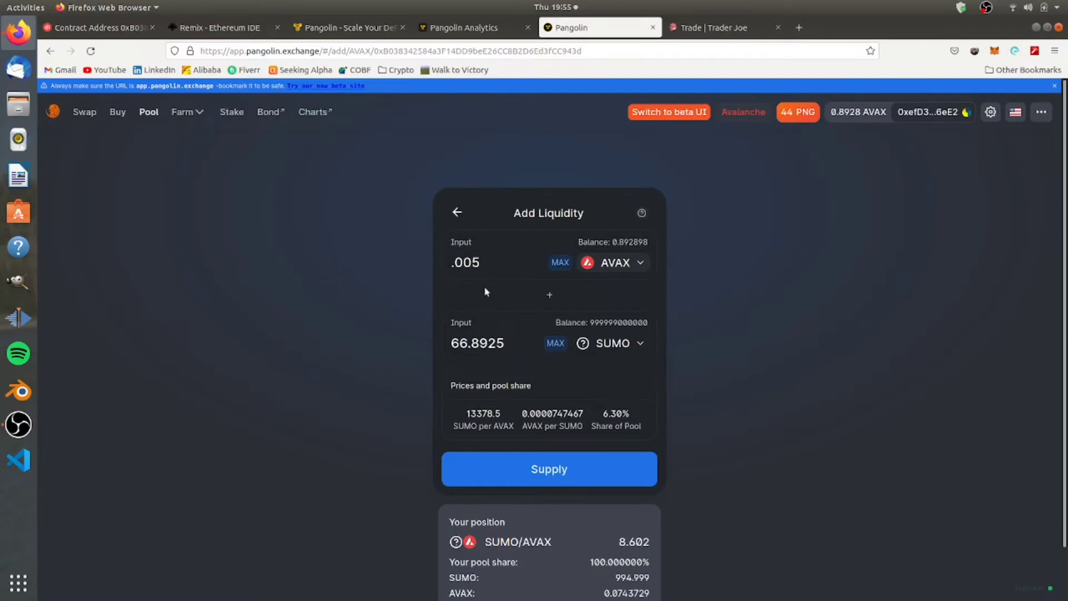
{"action": "scroll", "coordinate": [356, 398], "scroll_direction": "down", "scroll_amount": 2}
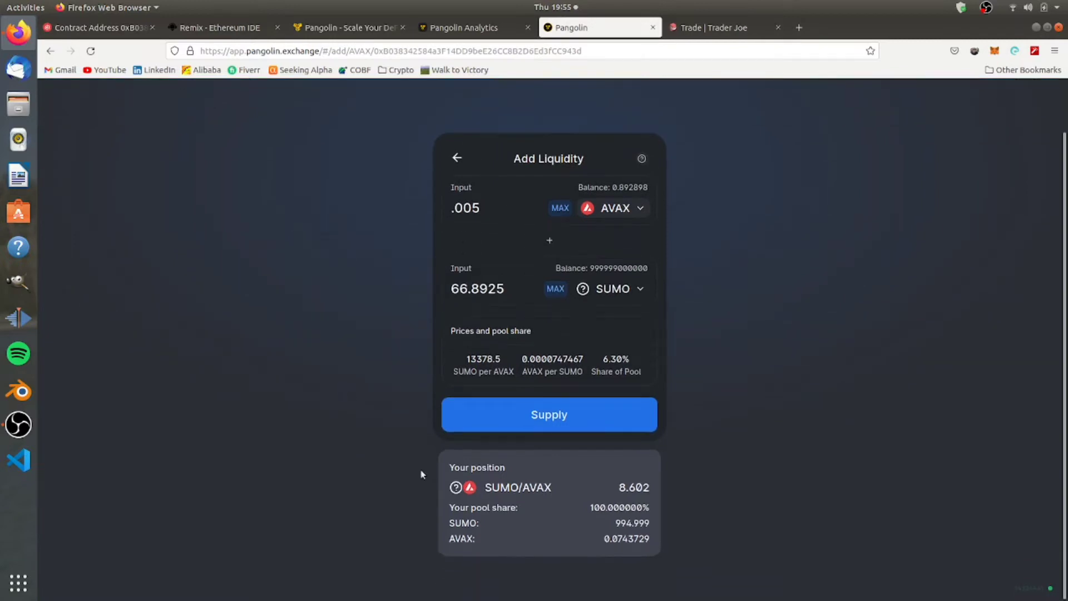
{"action": "double_click", "coordinate": [624, 508]}
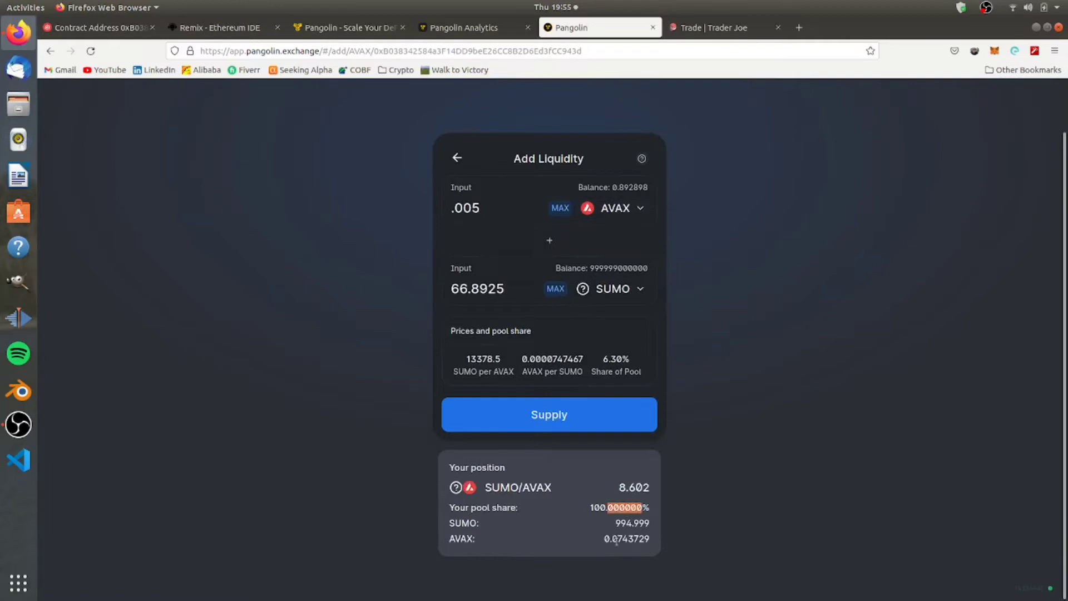
{"action": "scroll", "coordinate": [555, 457], "scroll_direction": "up", "scroll_amount": 2}
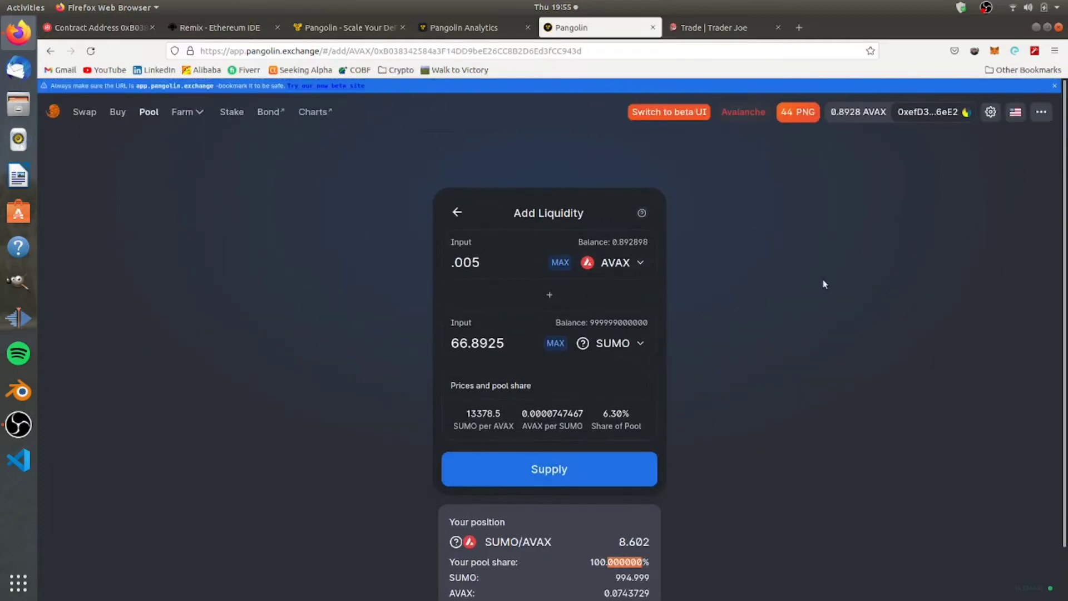
{"action": "left_click", "coordinate": [547, 472]}
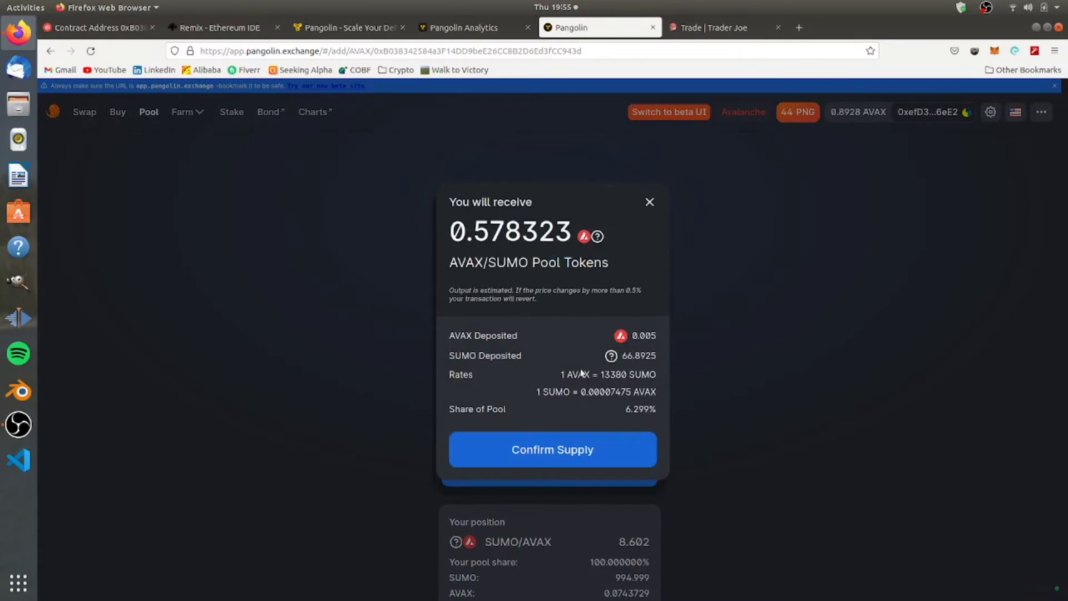
{"action": "left_click", "coordinate": [815, 276]}
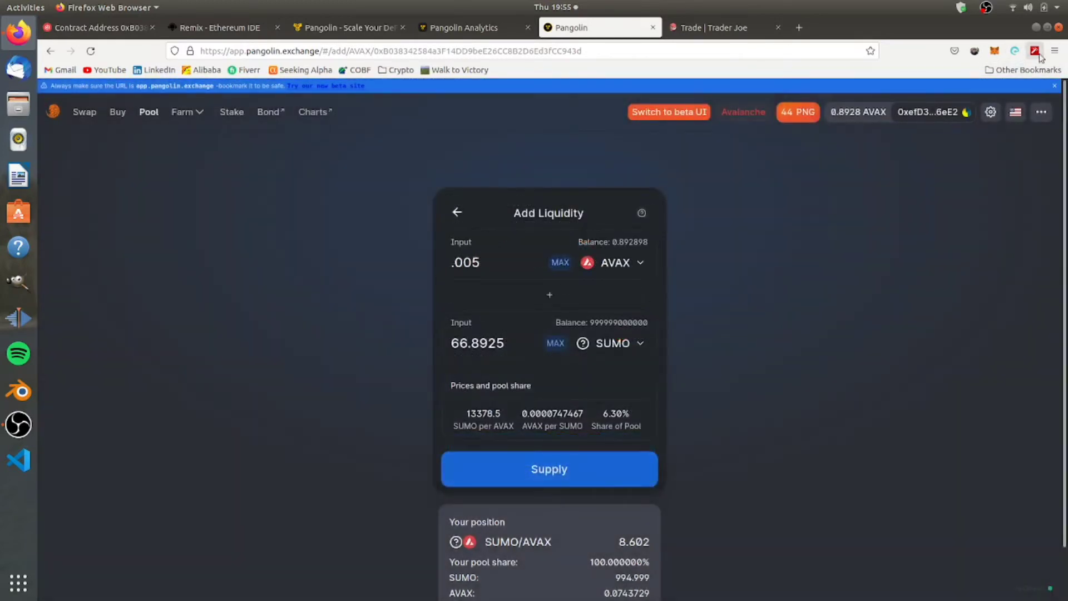
{"action": "left_click", "coordinate": [995, 50]}
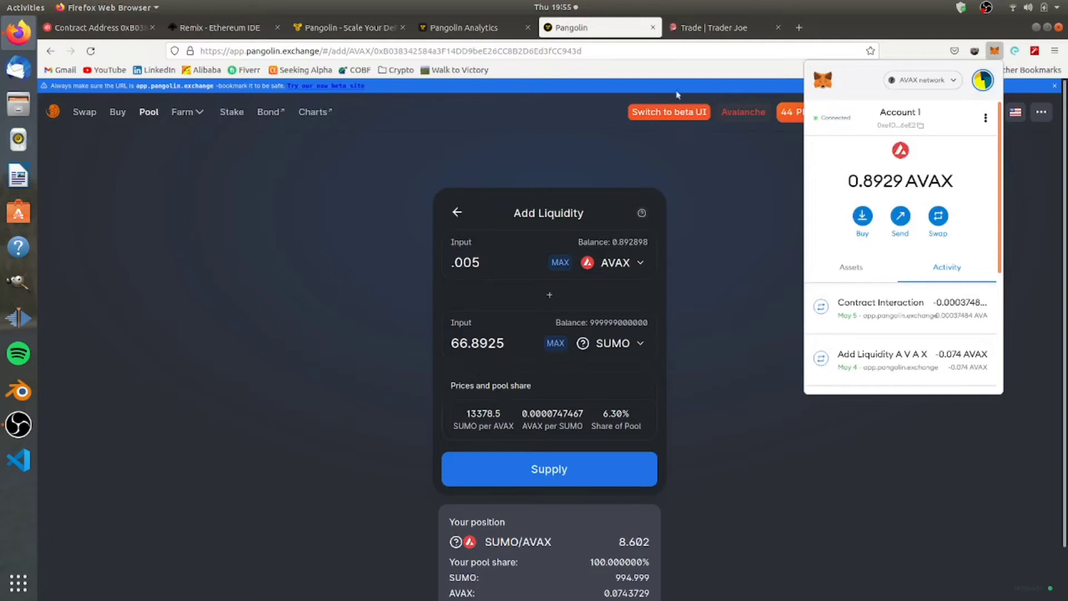
{"action": "left_click", "coordinate": [473, 344]}
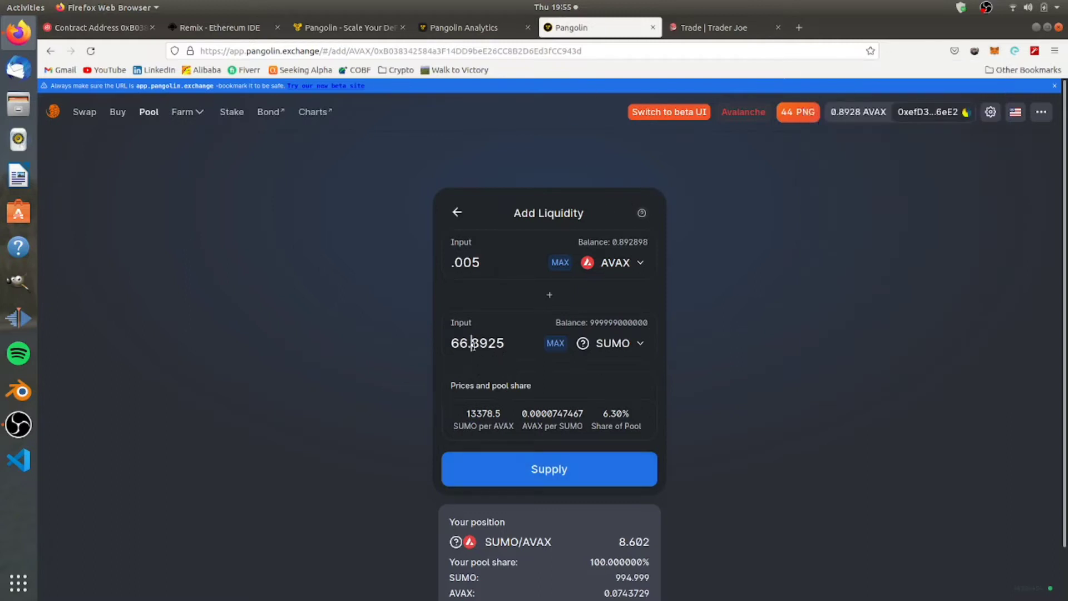
{"action": "double_click", "coordinate": [465, 345]}
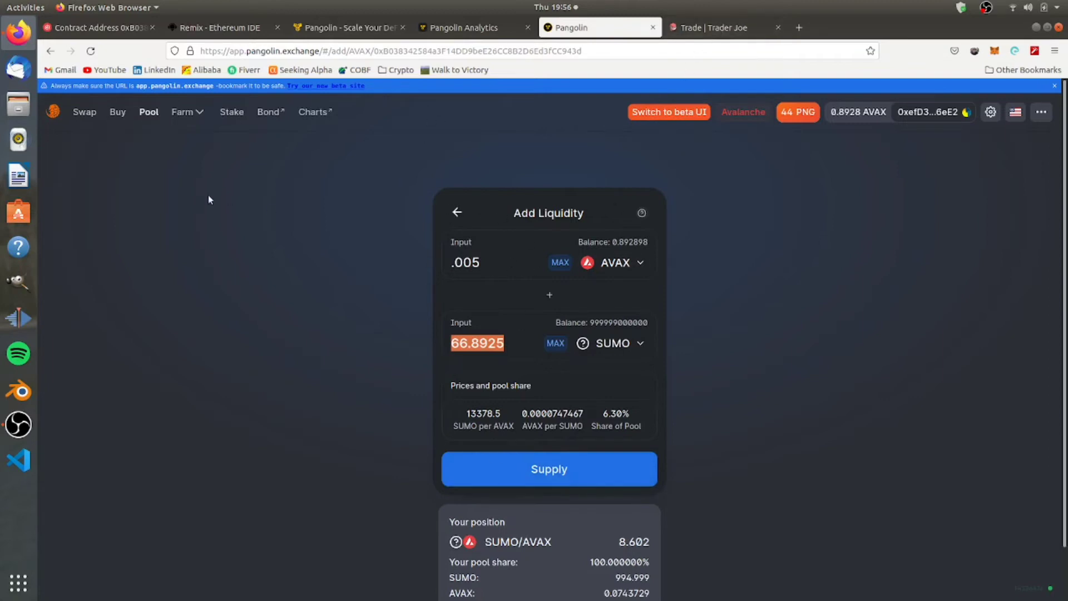
Look over the SUMO analytics page and the Pangolin landing page.
{"action": "left_click", "coordinate": [464, 27]}
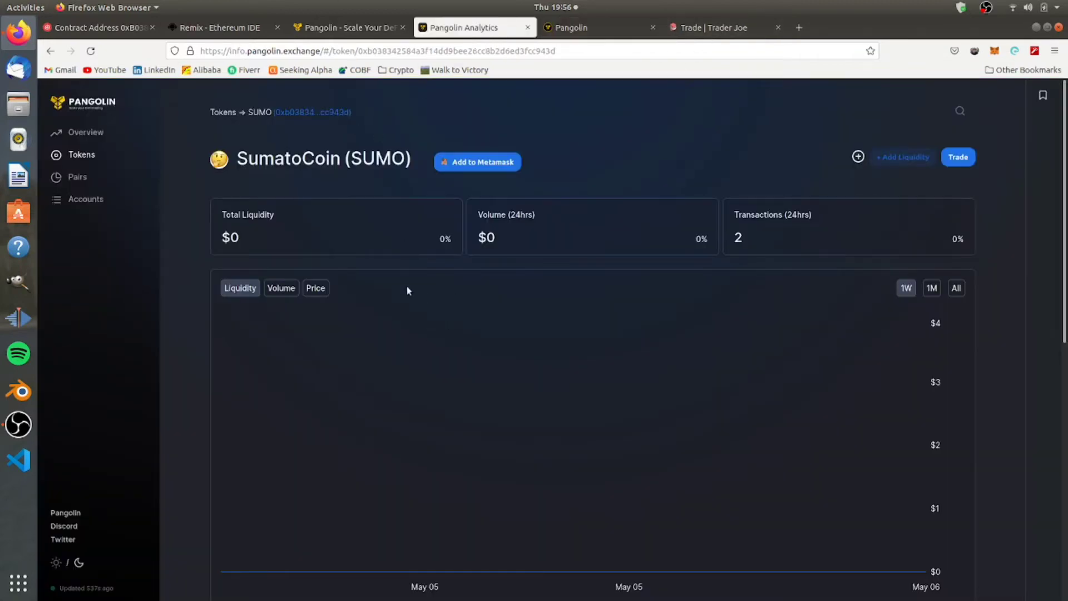
{"action": "scroll", "coordinate": [491, 374], "scroll_direction": "down", "scroll_amount": 1}
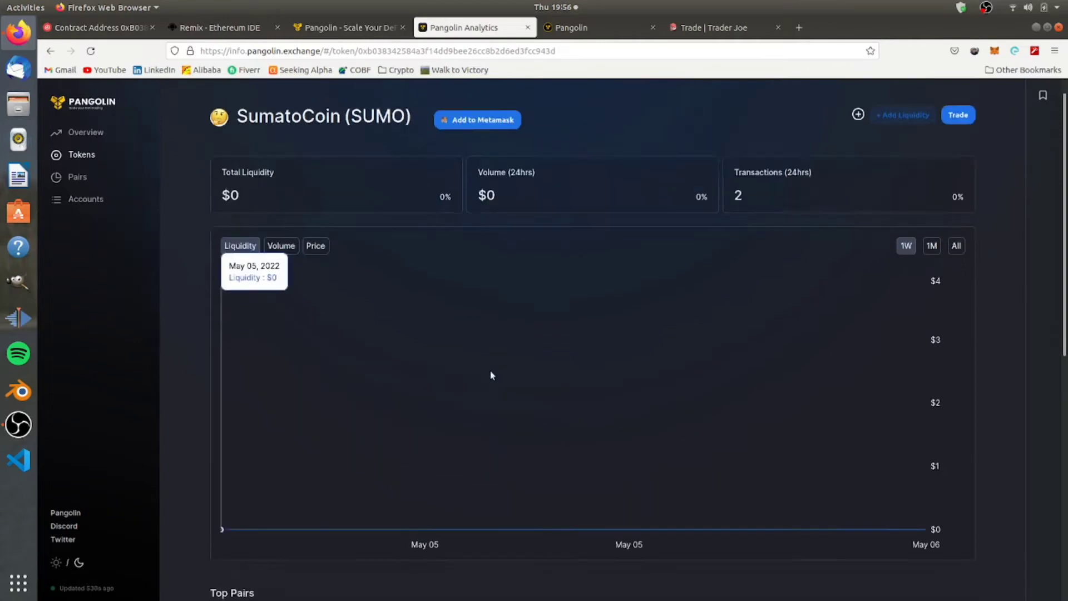
{"action": "scroll", "coordinate": [491, 374], "scroll_direction": "down", "scroll_amount": 7}
{"action": "scroll", "coordinate": [444, 376], "scroll_direction": "up", "scroll_amount": 8}
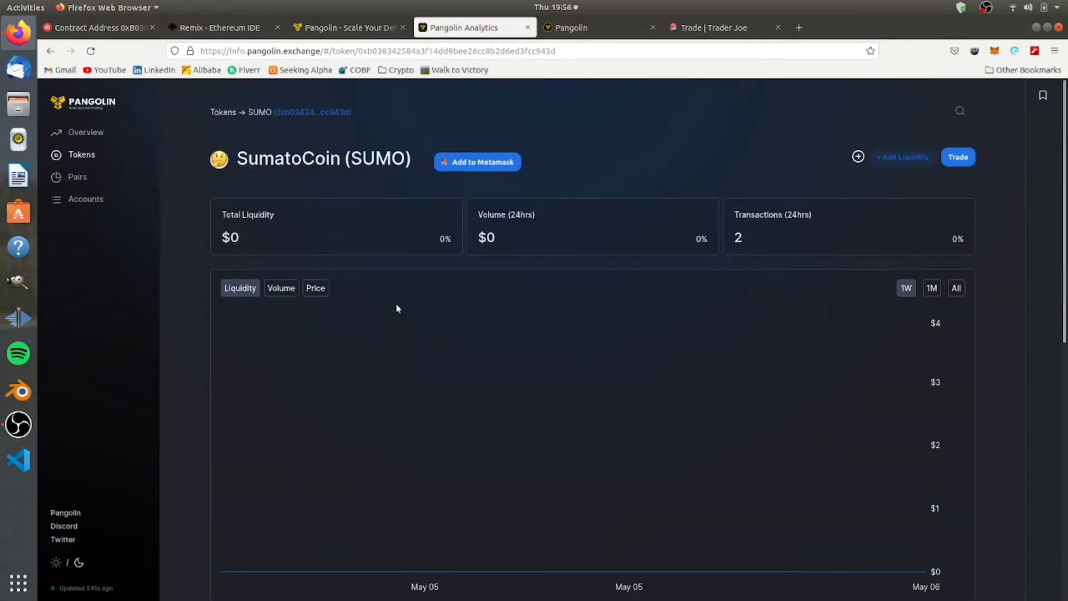
{"action": "left_click", "coordinate": [374, 25]}
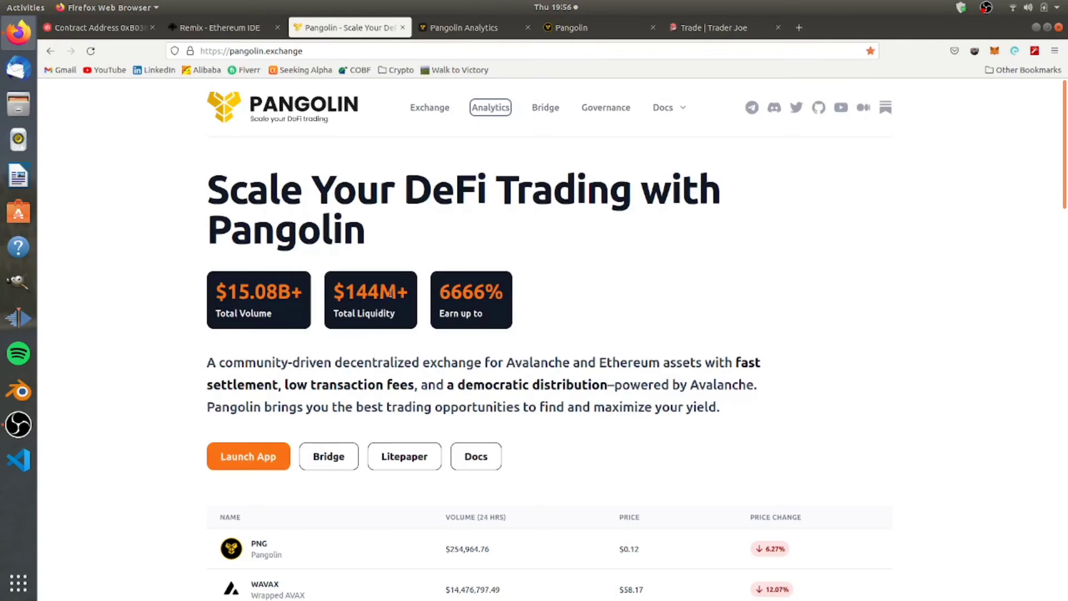
{"action": "scroll", "coordinate": [391, 284], "scroll_direction": "down", "scroll_amount": 3}
{"action": "scroll", "coordinate": [392, 281], "scroll_direction": "up", "scroll_amount": 3}
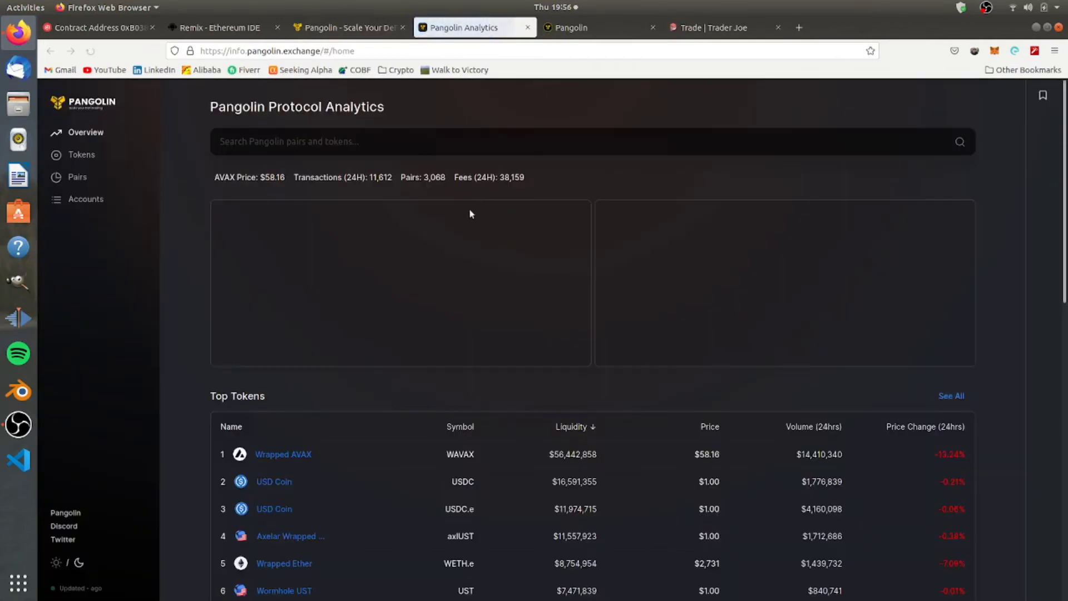
Search Pangolin Analytics for 'sum' and open the SumatoCoin (SUMO) token page.
{"action": "left_click", "coordinate": [299, 142]}
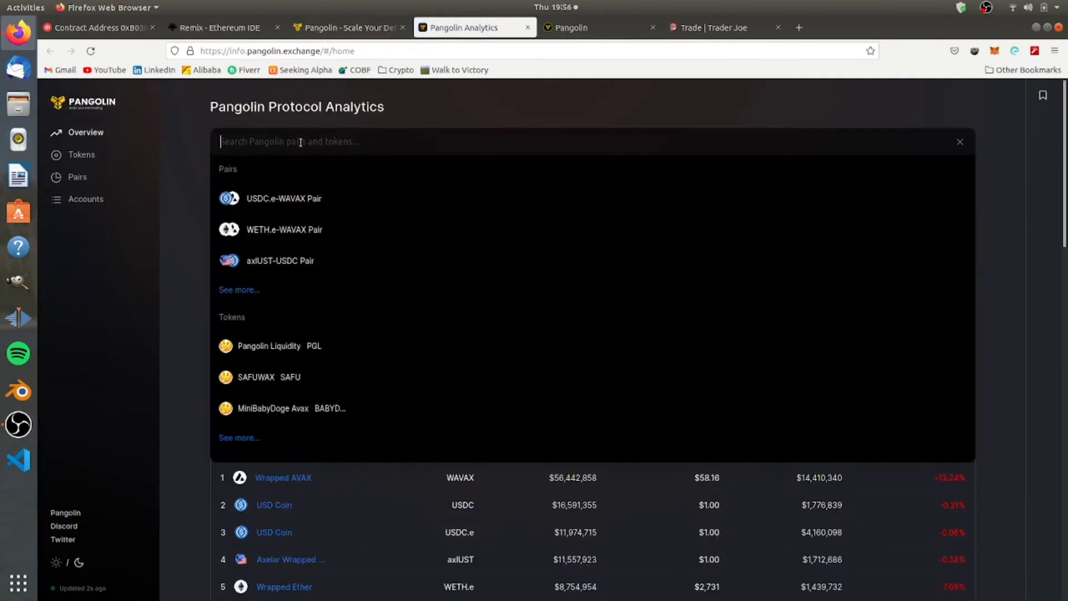
{"action": "type", "text": "0xB038342584a3F14DD9beE26CC8B2D6Ed3fCC943d"}
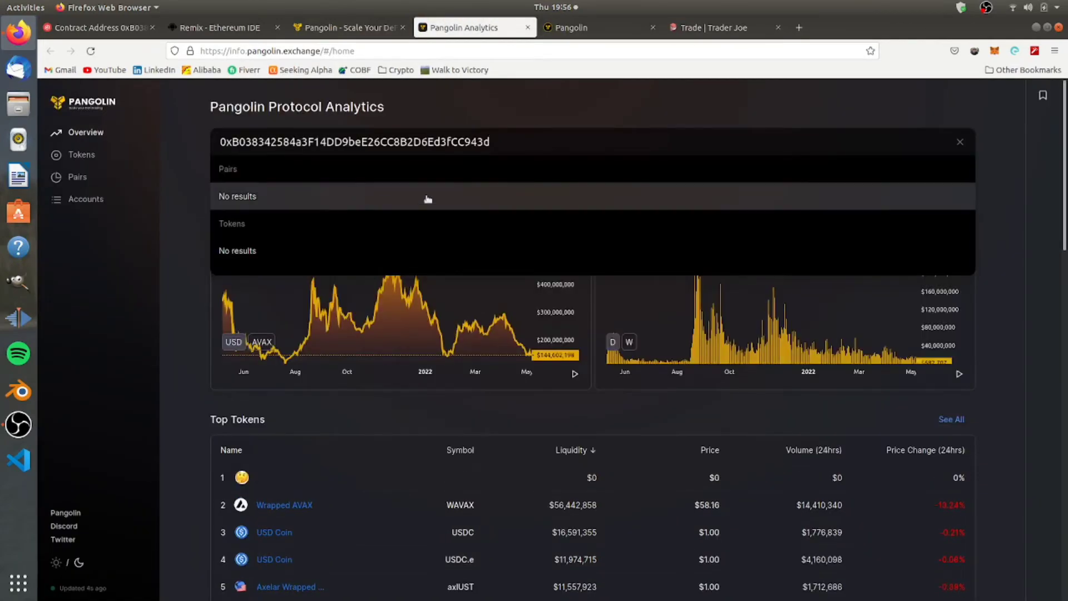
{"action": "double_click", "coordinate": [539, 142]}
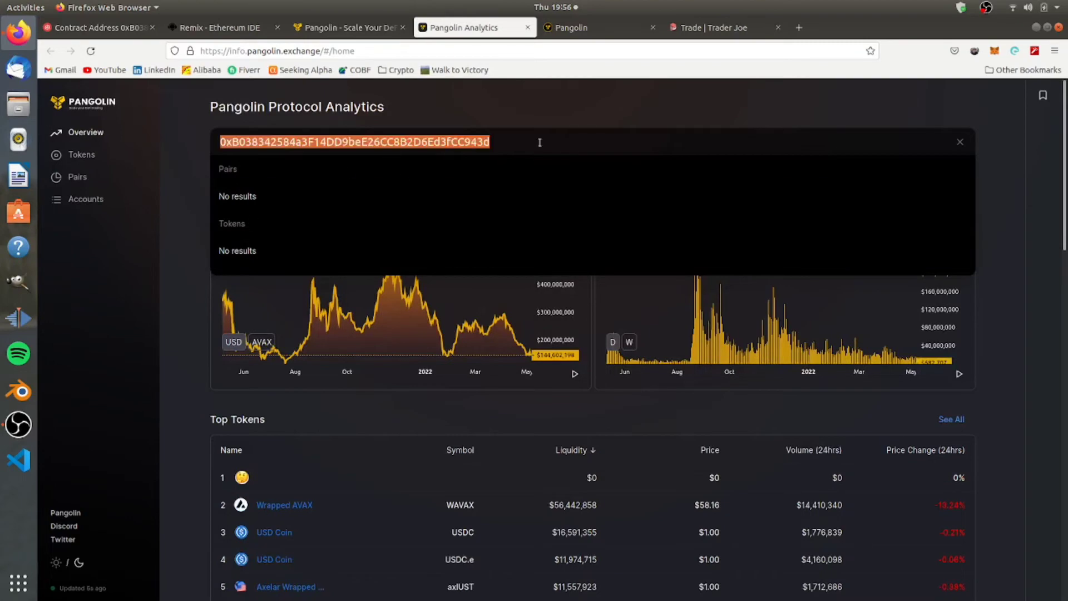
{"action": "type", "text": "sum"}
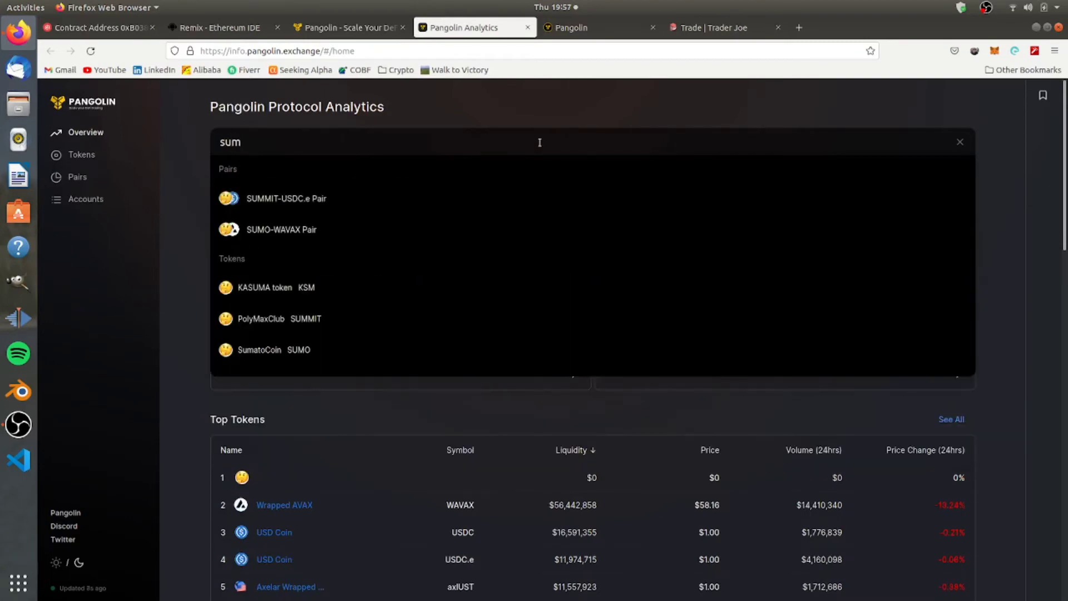
{"action": "left_click", "coordinate": [289, 356]}
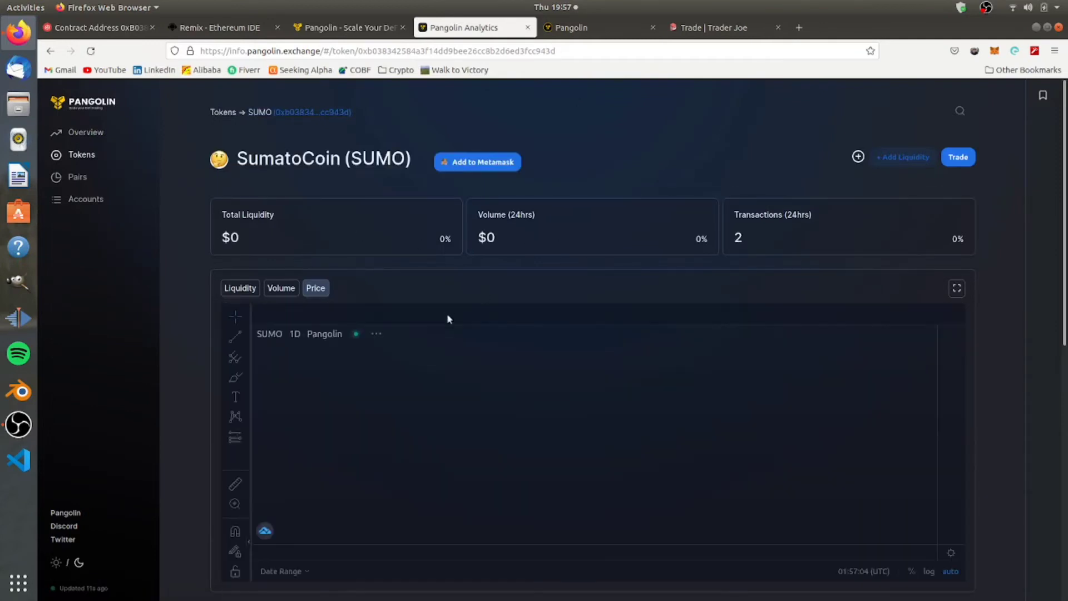
Show the SUMO volume chart, reviewing $0 liquidity, $0 volume and 2 transactions.
{"action": "left_click", "coordinate": [283, 289]}
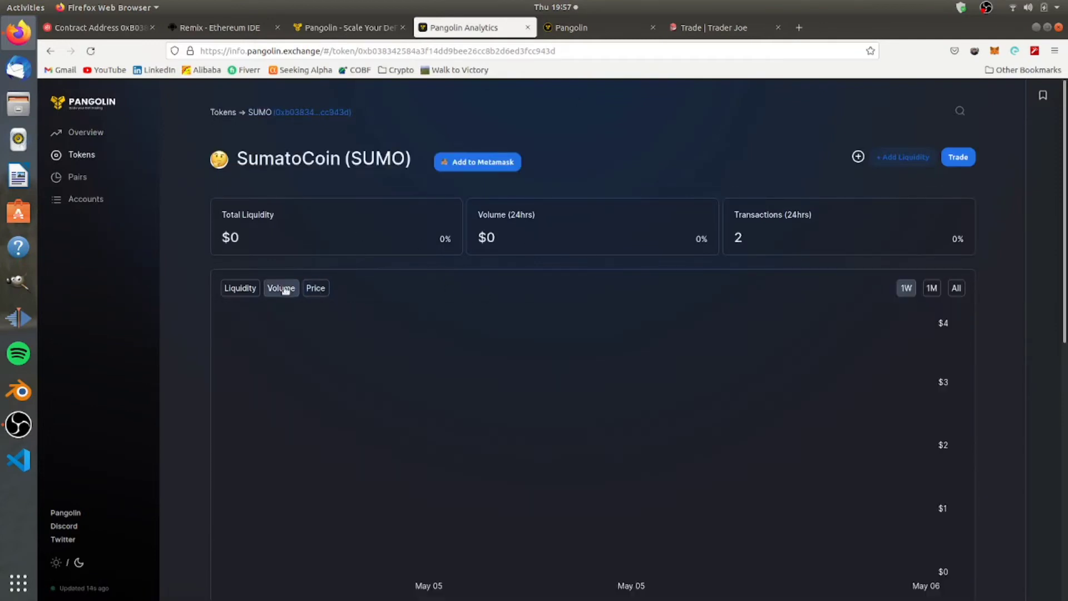
{"action": "scroll", "coordinate": [651, 402], "scroll_direction": "down", "scroll_amount": 2}
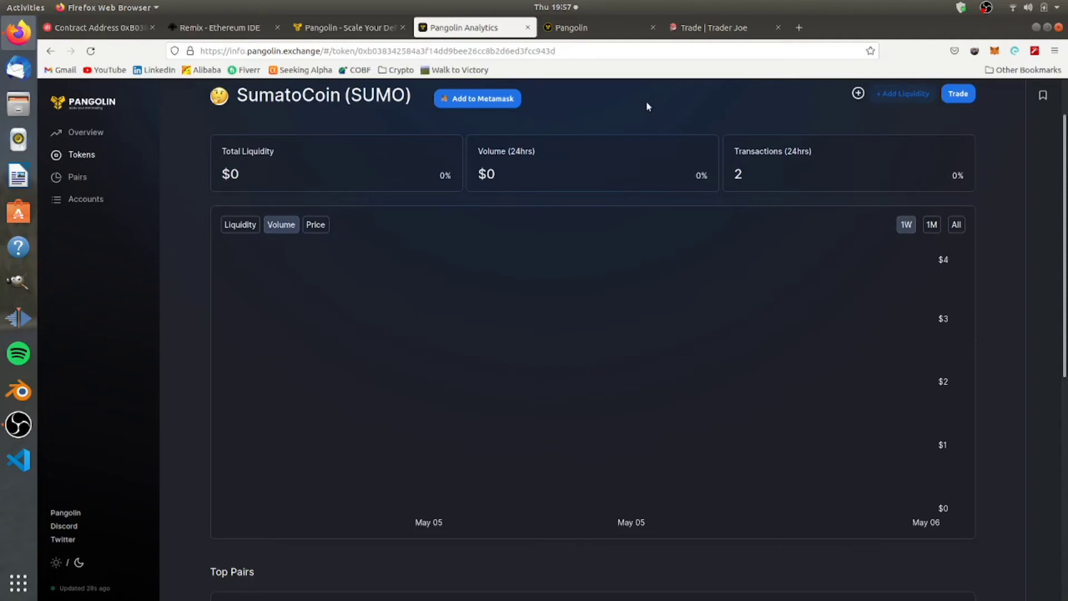
{"action": "scroll", "coordinate": [937, 496], "scroll_direction": "down", "scroll_amount": 2}
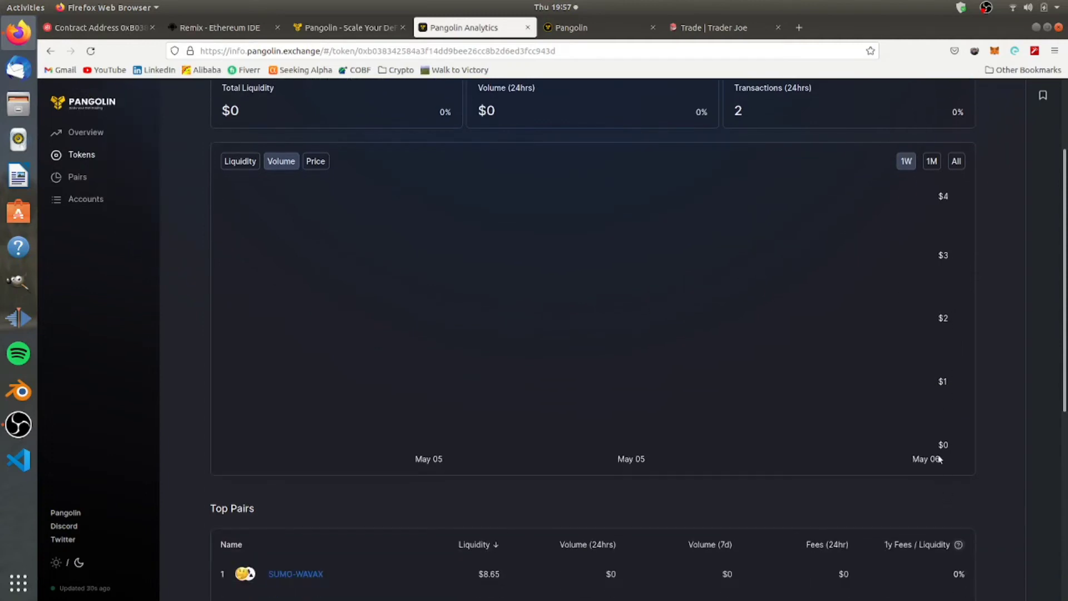
{"action": "scroll", "coordinate": [938, 445], "scroll_direction": "up", "scroll_amount": 2}
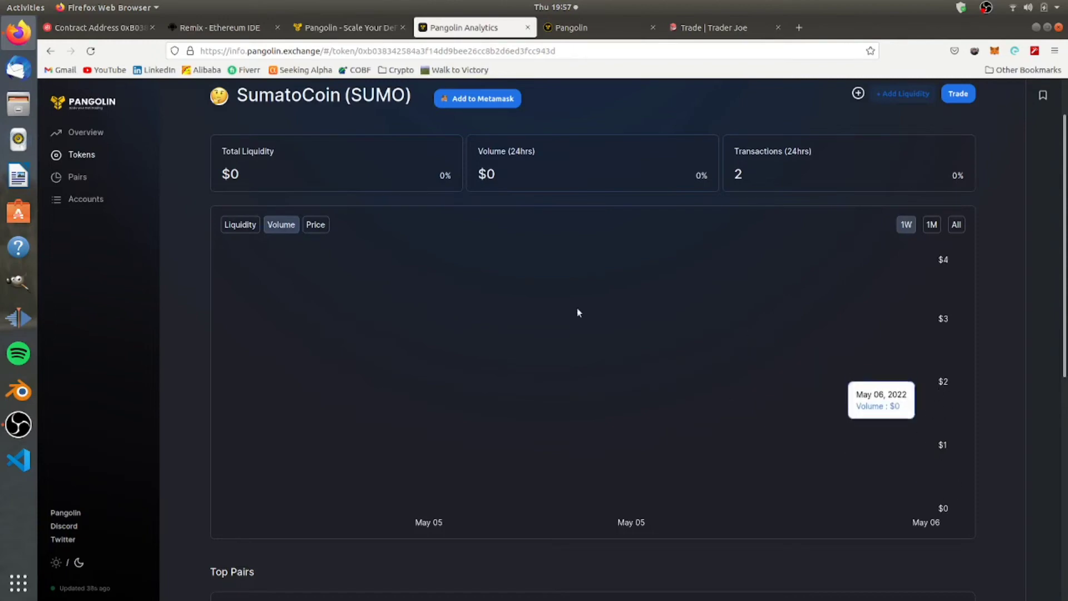
{"action": "scroll", "coordinate": [358, 164], "scroll_direction": "up", "scroll_amount": 2}
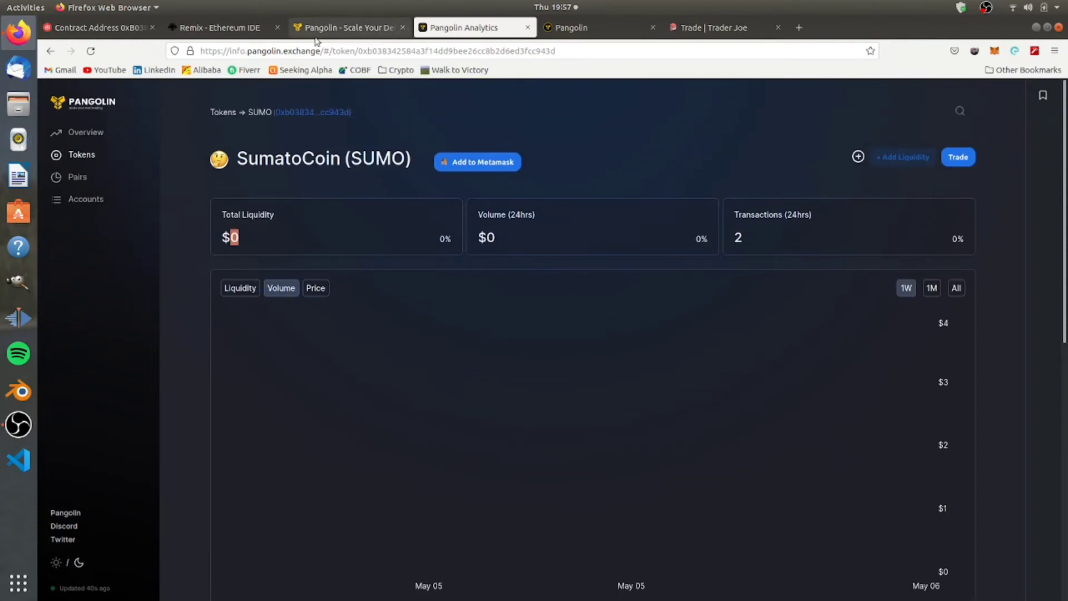
{"action": "left_click", "coordinate": [343, 32]}
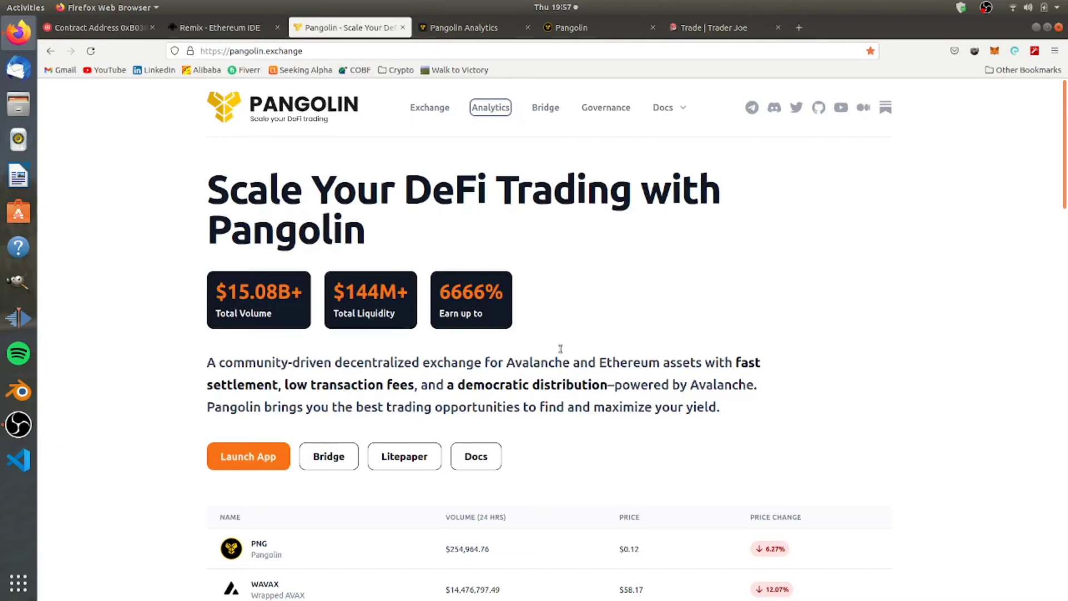
{"action": "scroll", "coordinate": [551, 345], "scroll_direction": "down", "scroll_amount": 8}
{"action": "scroll", "coordinate": [545, 343], "scroll_direction": "up", "scroll_amount": 8}
{"action": "left_click", "coordinate": [454, 34]}
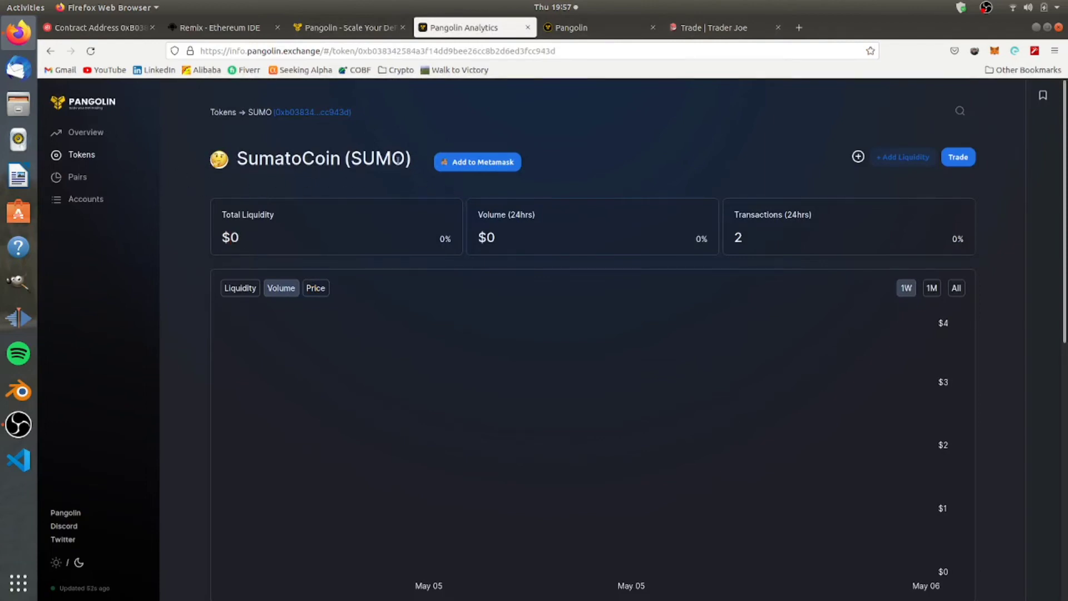
Open SumatoCoin's Snowtrace token page and request a Social Profiles update, logging in.
{"action": "left_click", "coordinate": [106, 28]}
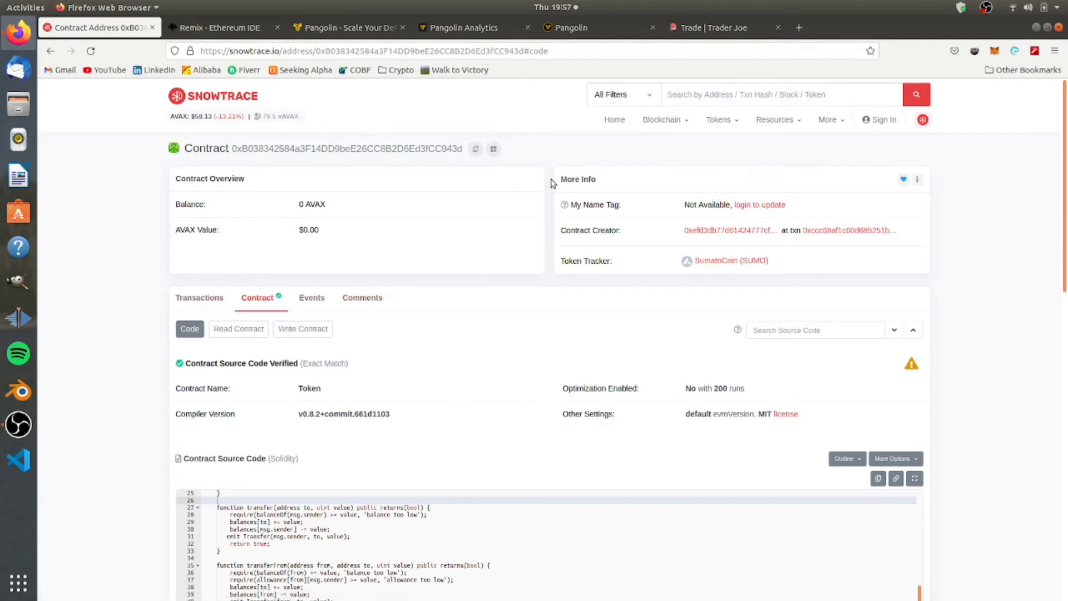
{"action": "mouse_move", "coordinate": [759, 211]}
{"action": "left_click", "coordinate": [732, 261]}
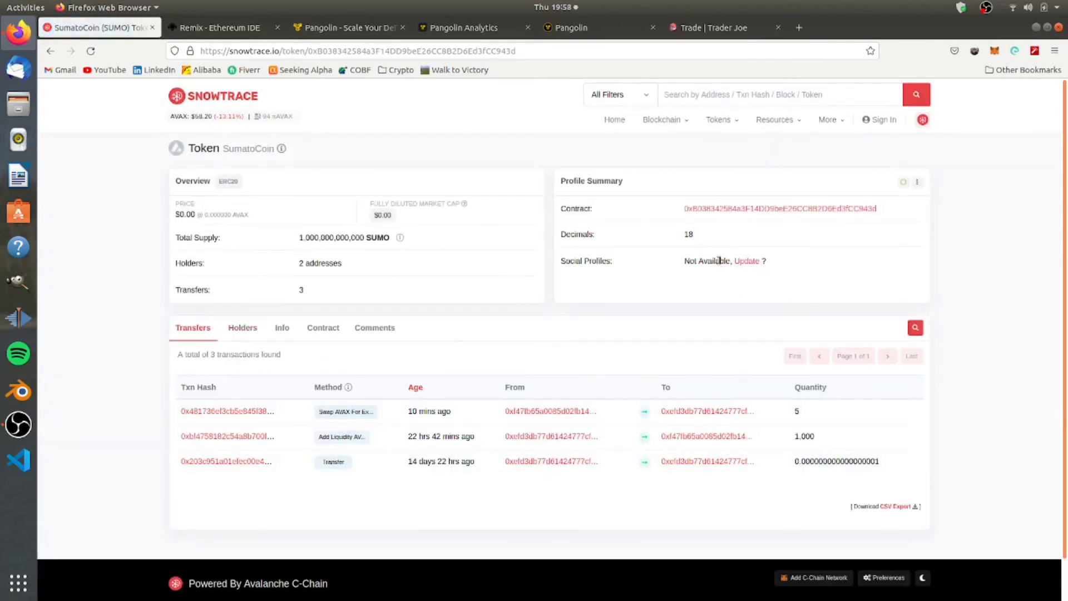
{"action": "left_click", "coordinate": [741, 261]}
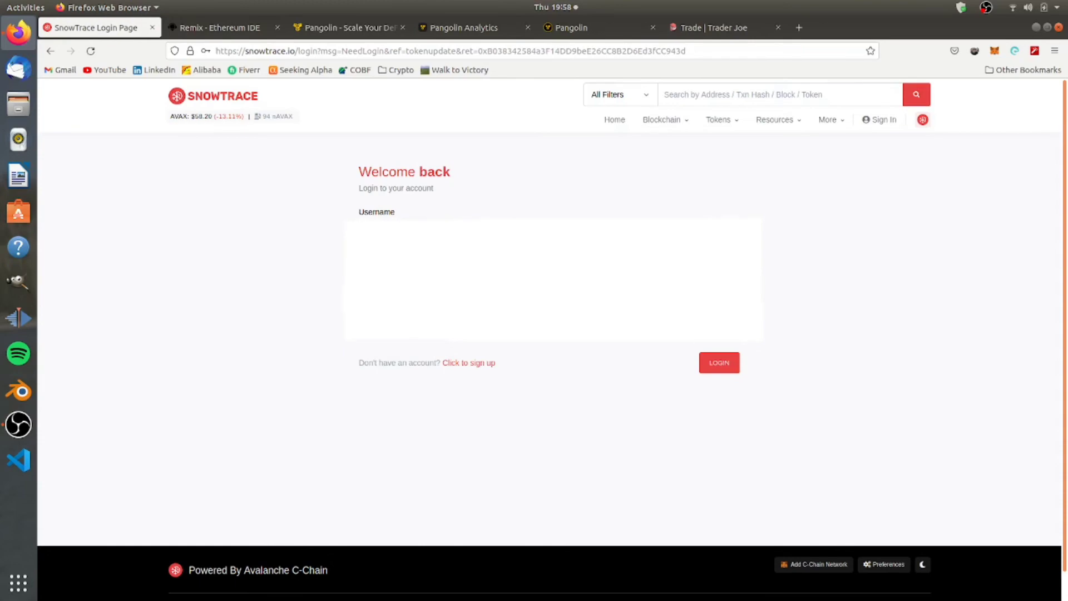
{"action": "key", "text": "Return"}
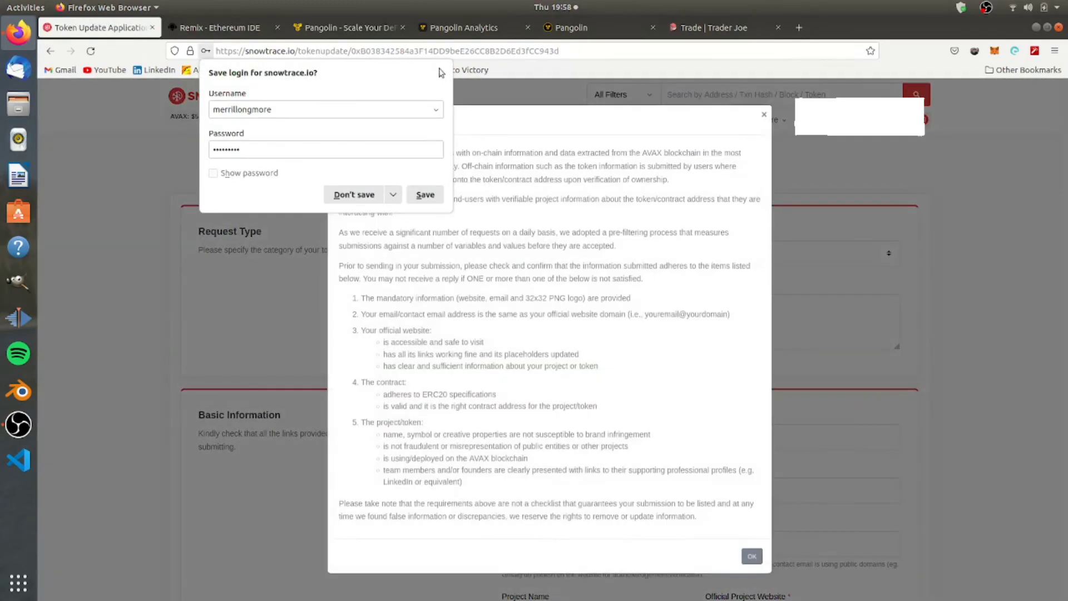
Close the requirements notice and scroll through the New/First Time Token Update form for SUMO.
{"action": "left_click", "coordinate": [867, 316]}
{"action": "scroll", "coordinate": [418, 227], "scroll_direction": "down", "scroll_amount": 3}
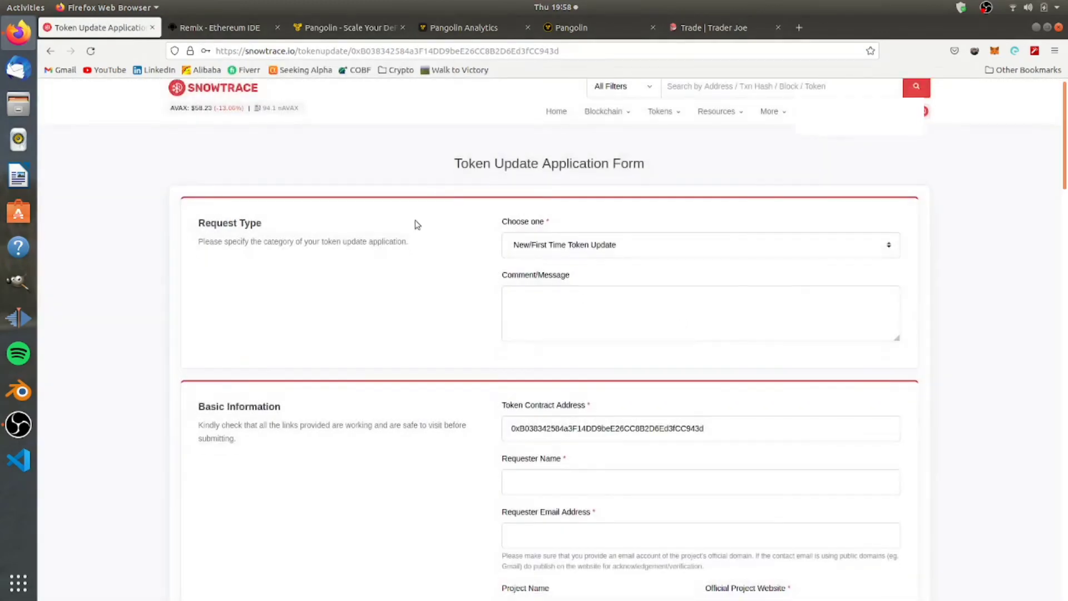
{"action": "scroll", "coordinate": [445, 228], "scroll_direction": "down", "scroll_amount": 1}
{"action": "scroll", "coordinate": [484, 226], "scroll_direction": "up", "scroll_amount": 4}
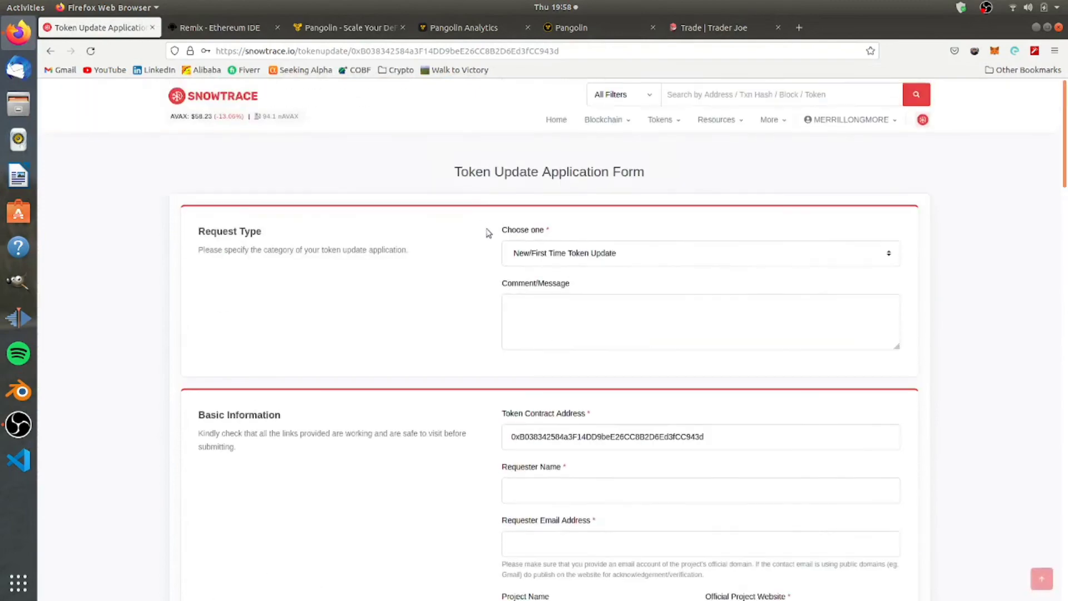
{"action": "scroll", "coordinate": [483, 233], "scroll_direction": "down", "scroll_amount": 3}
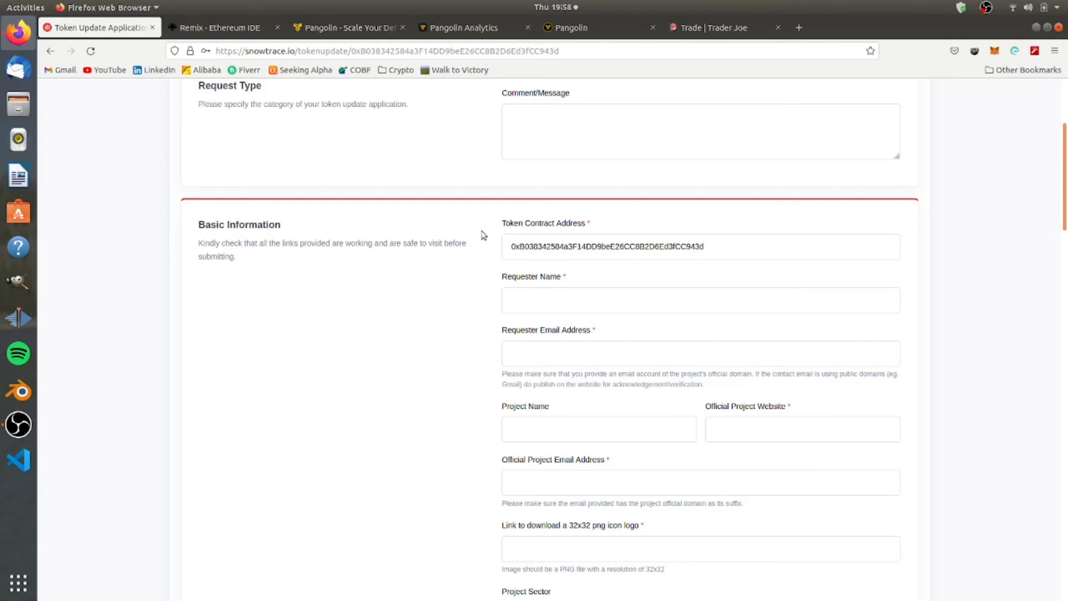
{"action": "scroll", "coordinate": [483, 235], "scroll_direction": "up", "scroll_amount": 2}
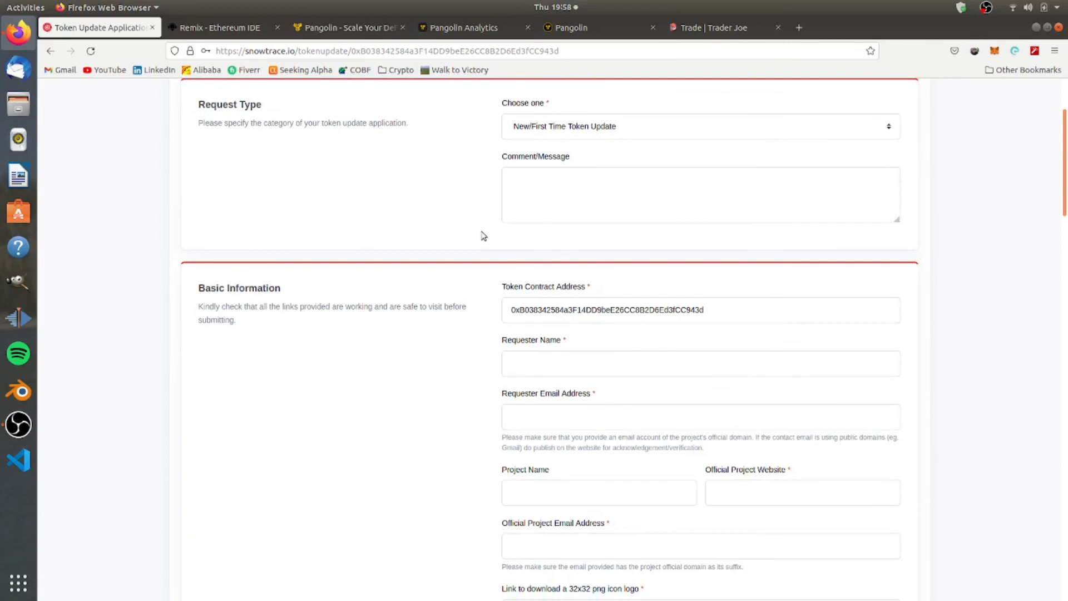
{"action": "scroll", "coordinate": [483, 235], "scroll_direction": "down", "scroll_amount": 2}
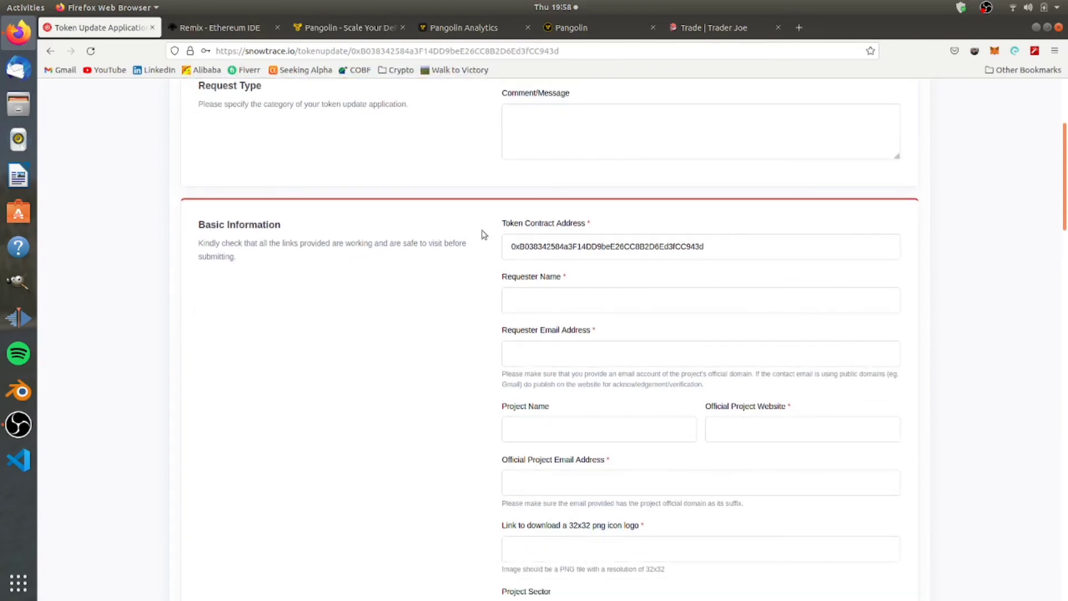
{"action": "scroll", "coordinate": [484, 235], "scroll_direction": "down", "scroll_amount": 15}
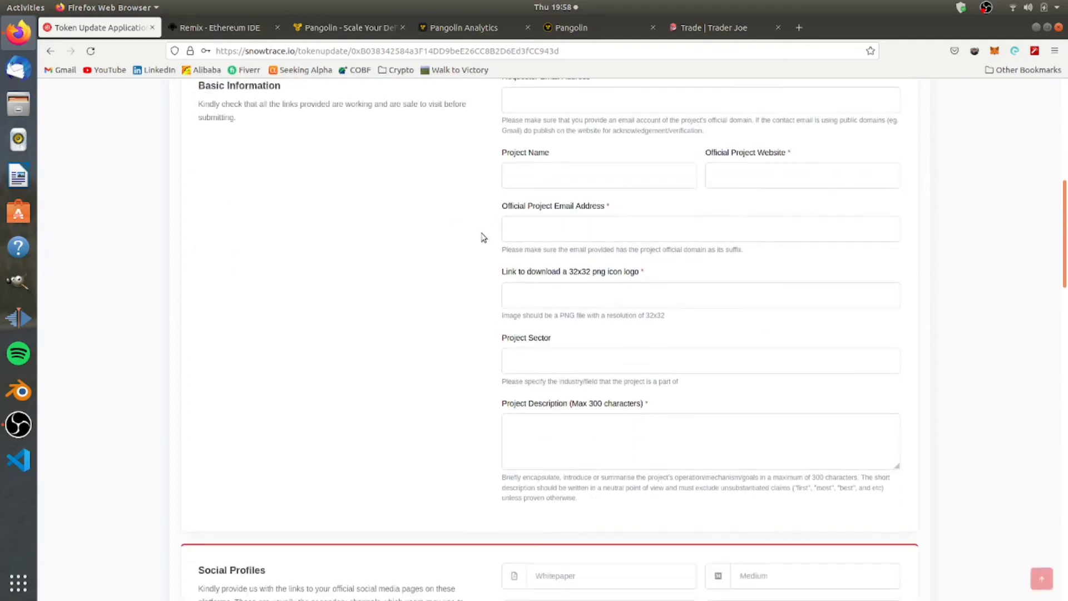
{"action": "scroll", "coordinate": [483, 238], "scroll_direction": "down", "scroll_amount": 8}
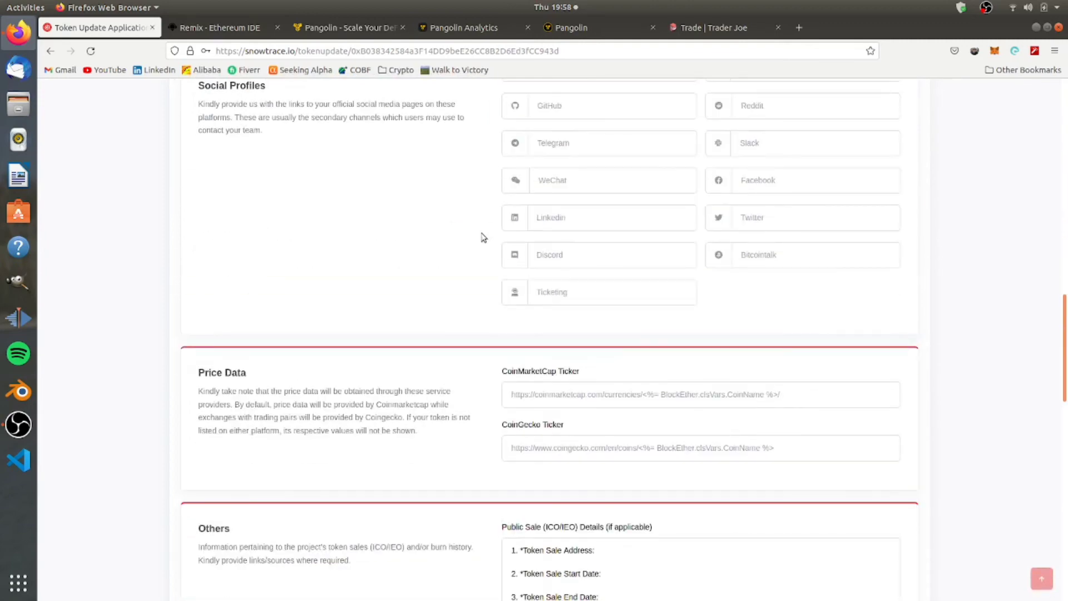
{"action": "scroll", "coordinate": [579, 291], "scroll_direction": "down", "scroll_amount": 9}
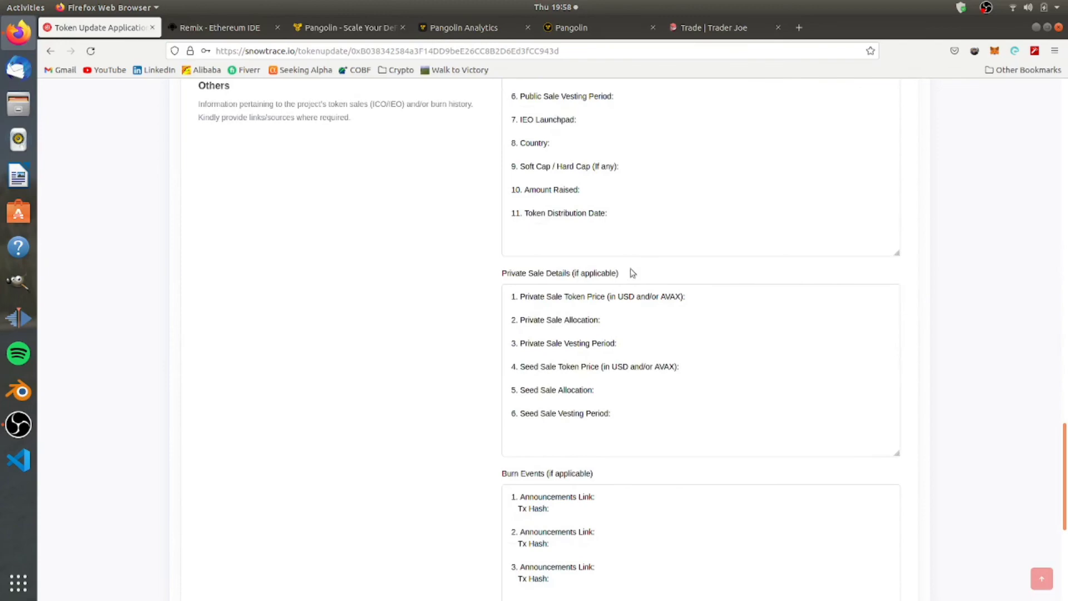
{"action": "scroll", "coordinate": [698, 394], "scroll_direction": "down", "scroll_amount": 5}
{"action": "scroll", "coordinate": [553, 418], "scroll_direction": "up", "scroll_amount": 15}
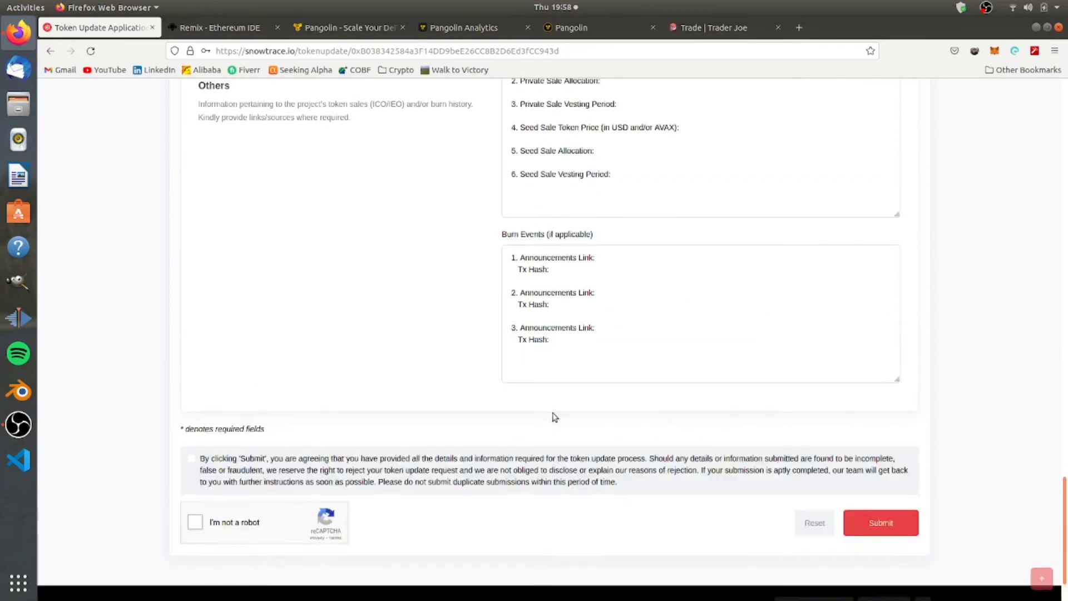
{"action": "scroll", "coordinate": [553, 420], "scroll_direction": "up", "scroll_amount": 5}
{"action": "scroll", "coordinate": [613, 362], "scroll_direction": "down", "scroll_amount": 1}
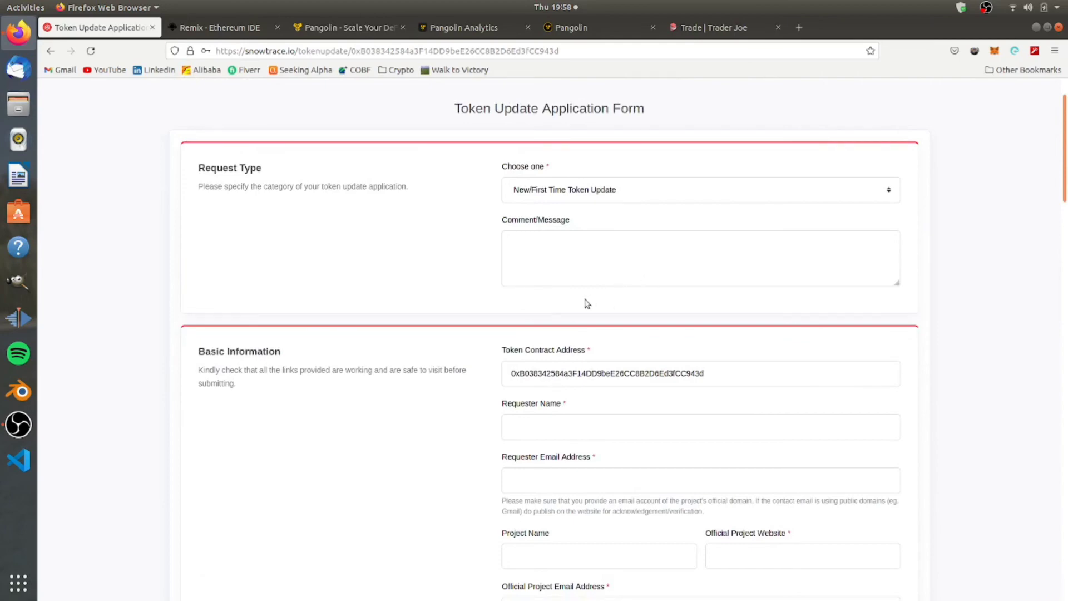
{"action": "scroll", "coordinate": [587, 303], "scroll_direction": "down", "scroll_amount": 15}
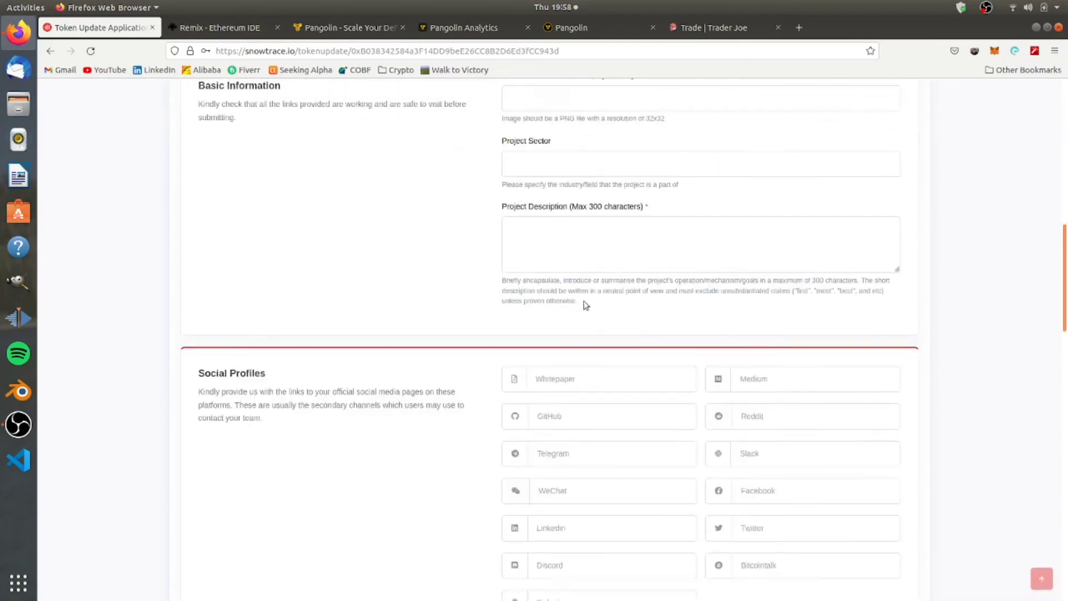
{"action": "scroll", "coordinate": [583, 302], "scroll_direction": "down", "scroll_amount": 4}
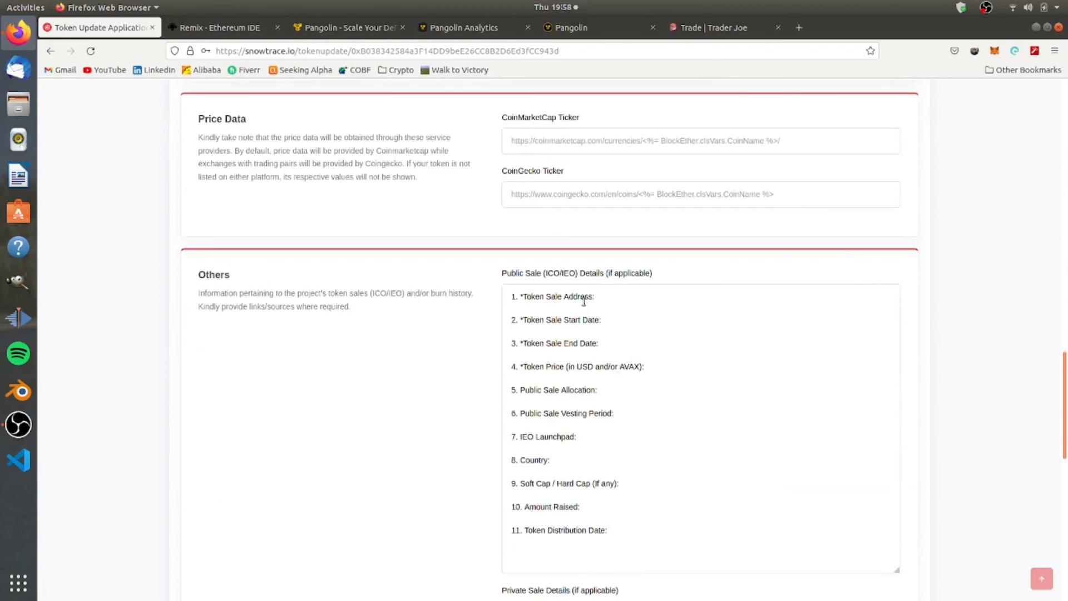
{"action": "scroll", "coordinate": [584, 302], "scroll_direction": "down", "scroll_amount": 10}
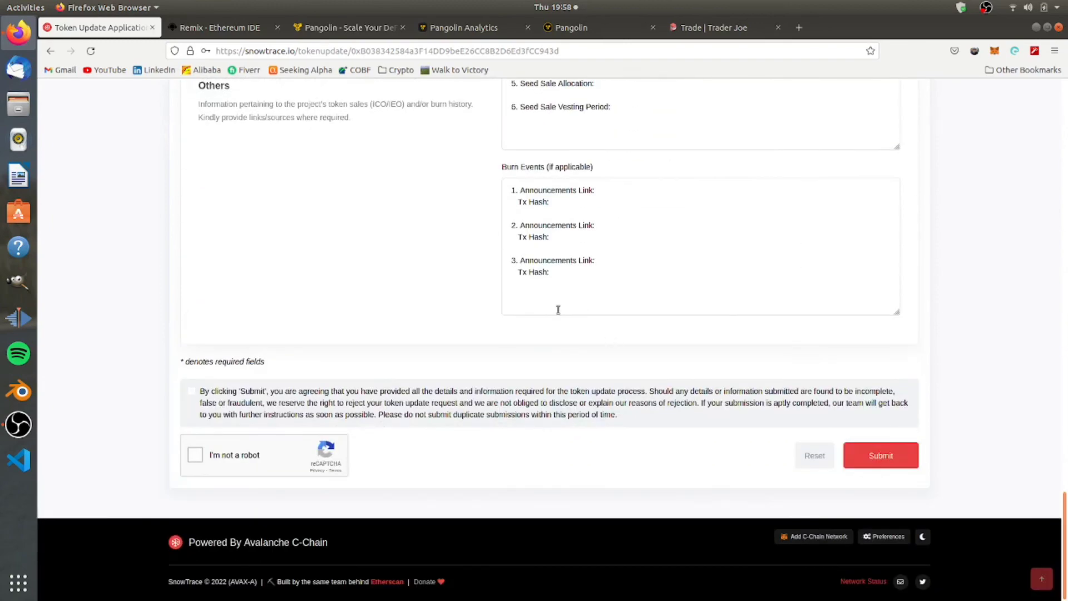
{"action": "scroll", "coordinate": [558, 310], "scroll_direction": "up", "scroll_amount": 20}
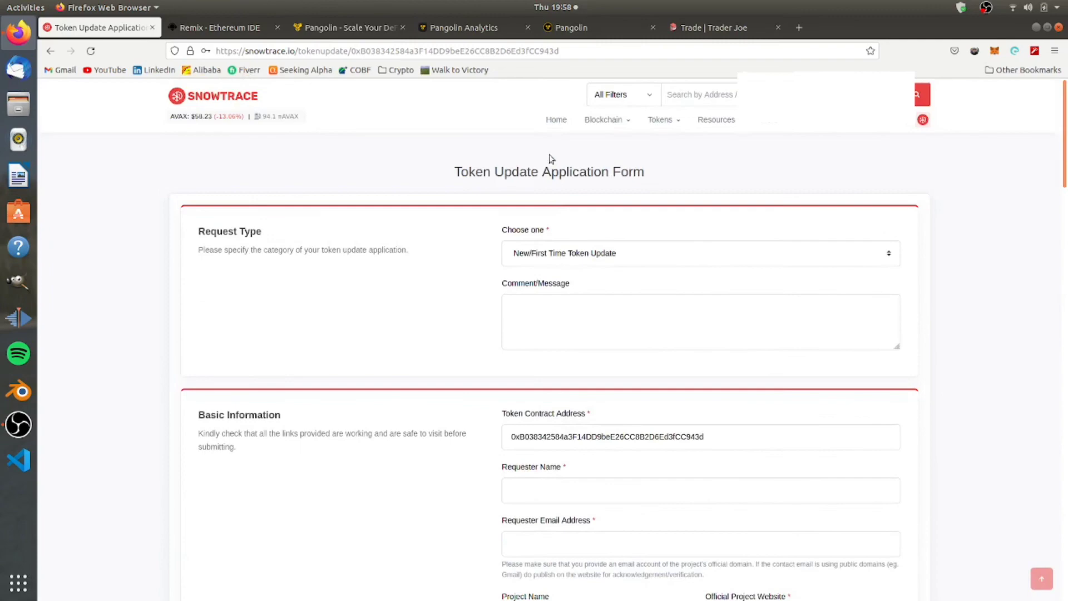
{"action": "scroll", "coordinate": [501, 206], "scroll_direction": "down", "scroll_amount": 18}
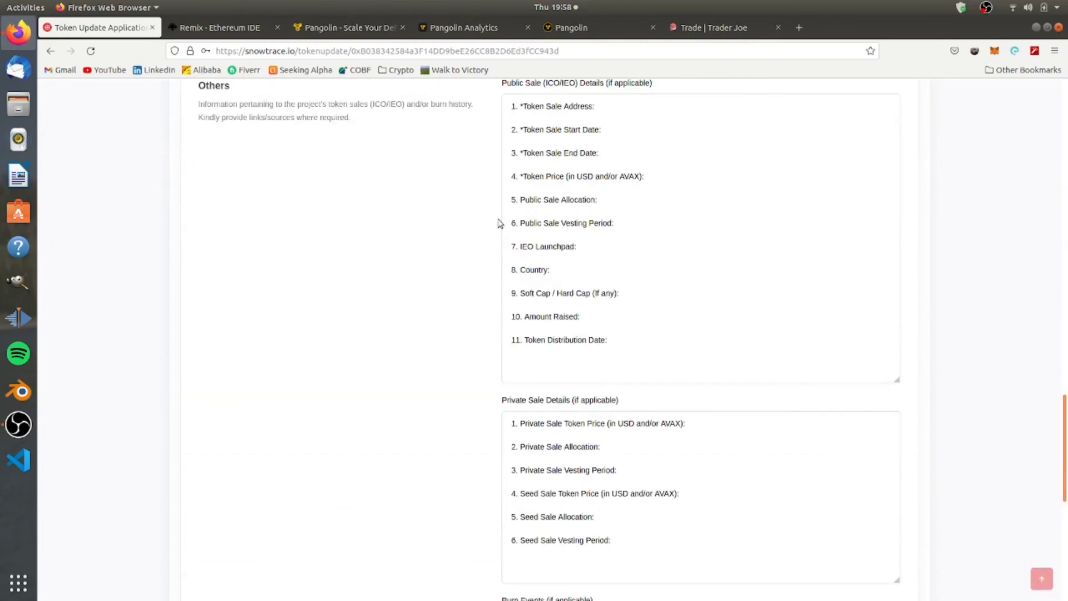
{"action": "scroll", "coordinate": [500, 223], "scroll_direction": "down", "scroll_amount": 8}
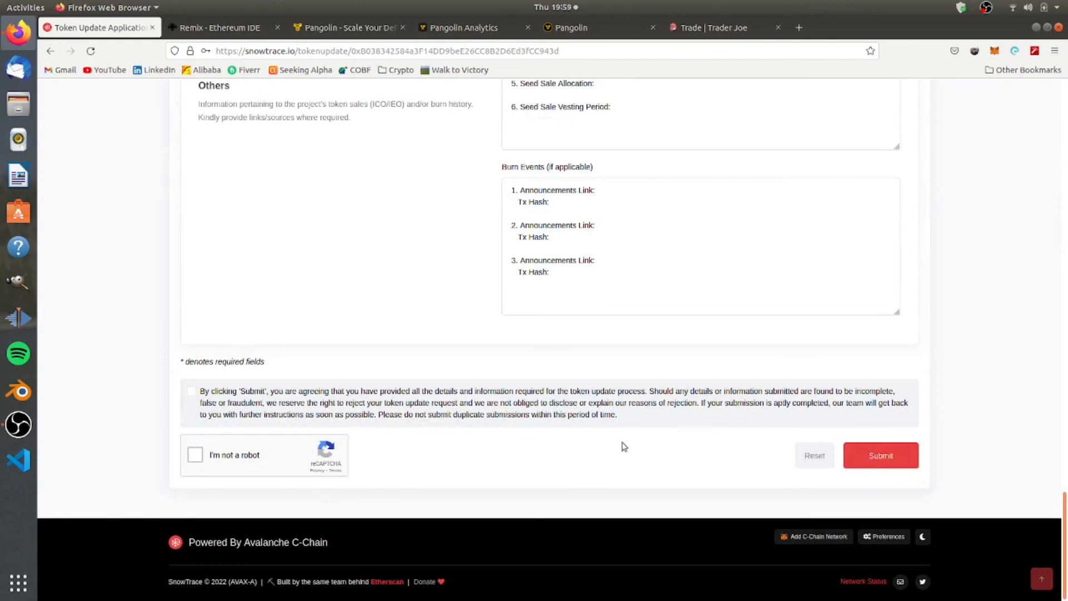
{"action": "scroll", "coordinate": [625, 447], "scroll_direction": "up", "scroll_amount": 20}
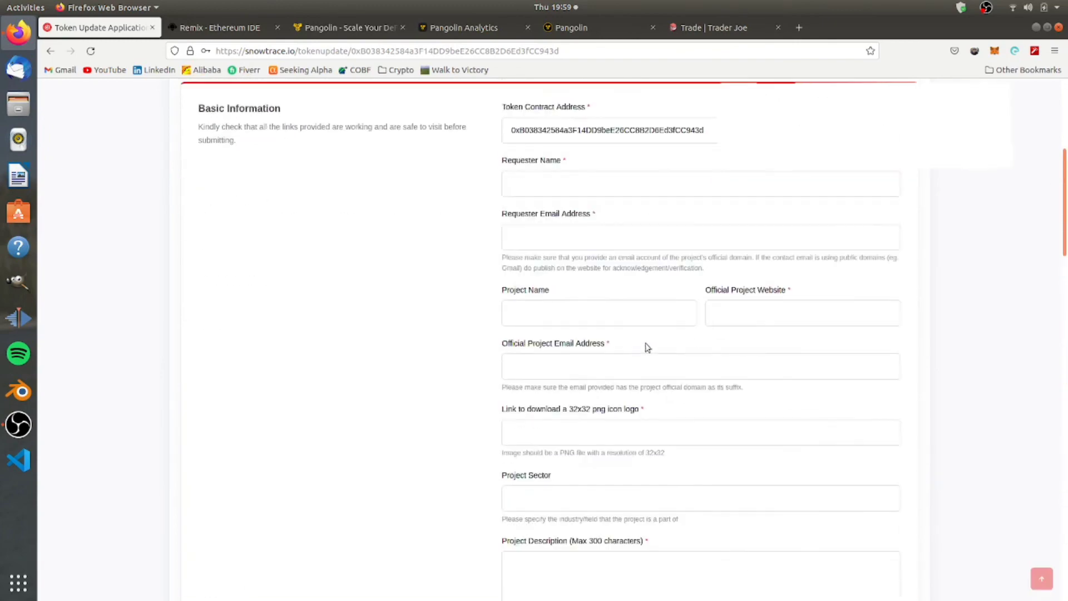
{"action": "scroll", "coordinate": [646, 345], "scroll_direction": "up", "scroll_amount": 5}
{"action": "scroll", "coordinate": [679, 281], "scroll_direction": "down", "scroll_amount": 1}
{"action": "scroll", "coordinate": [606, 306], "scroll_direction": "up", "scroll_amount": 1}
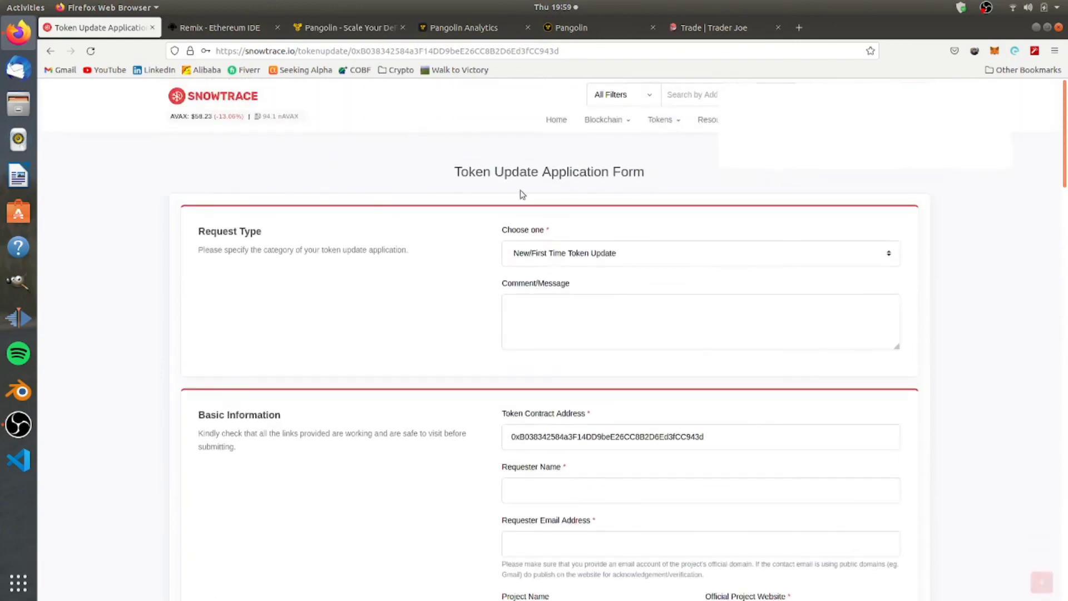
{"action": "scroll", "coordinate": [790, 189], "scroll_direction": "down", "scroll_amount": 5}
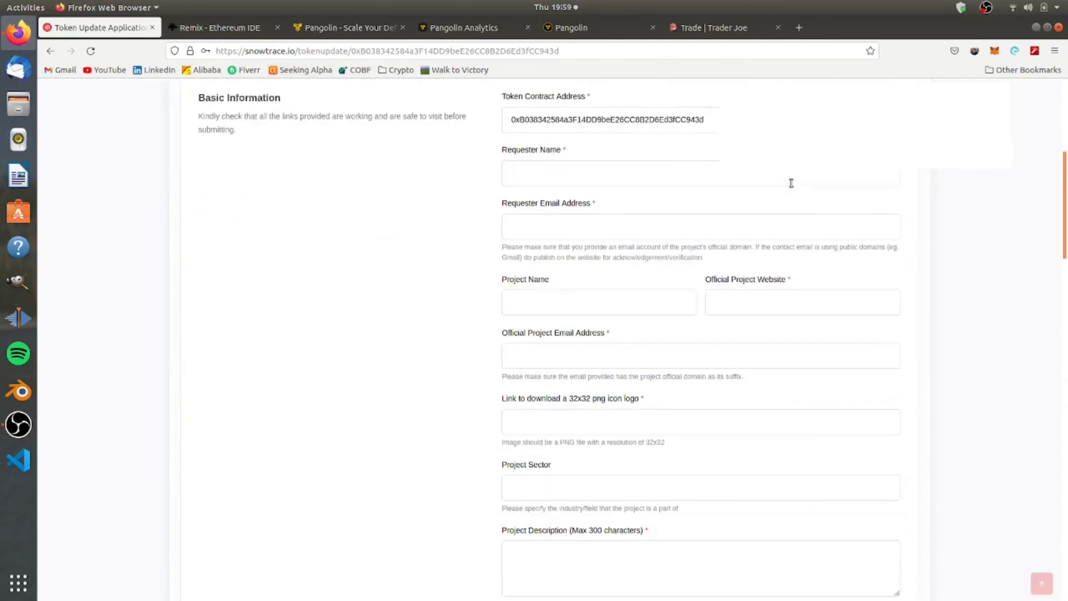
{"action": "scroll", "coordinate": [770, 186], "scroll_direction": "up", "scroll_amount": 5}
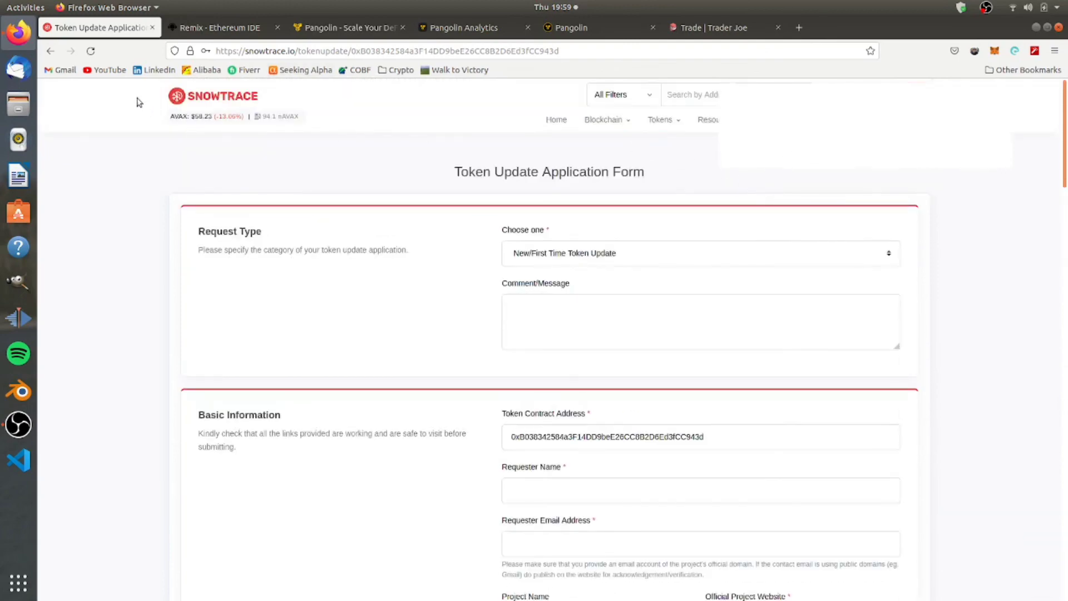
{"action": "scroll", "coordinate": [146, 103], "scroll_direction": "down", "scroll_amount": 3}
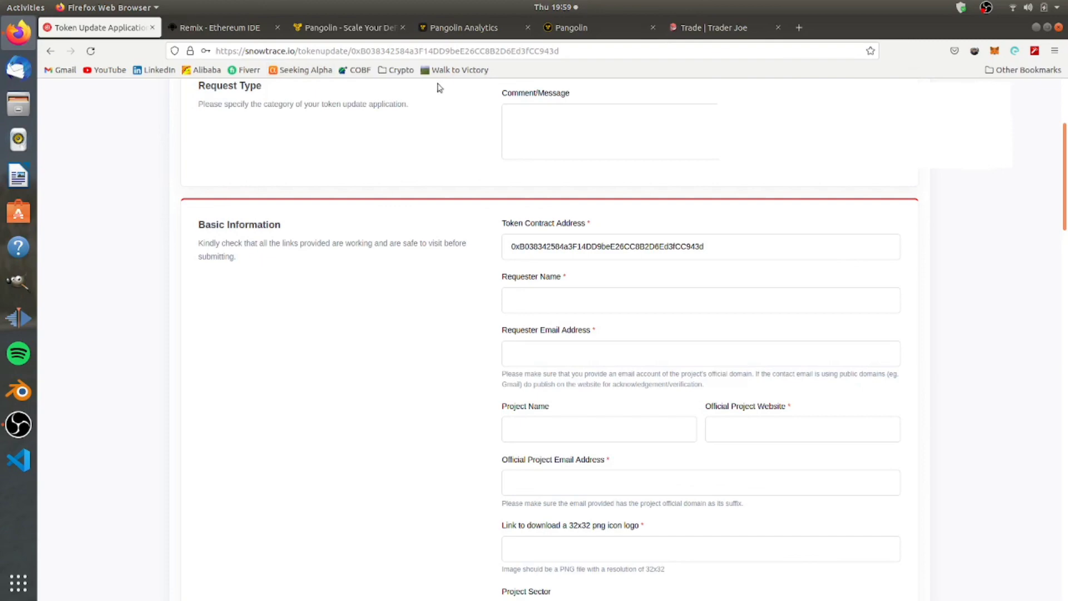
Recheck the AVAX/SUMO add-liquidity page, the SUMO analytics page and the Pangolin homepage.
{"action": "left_click", "coordinate": [593, 26]}
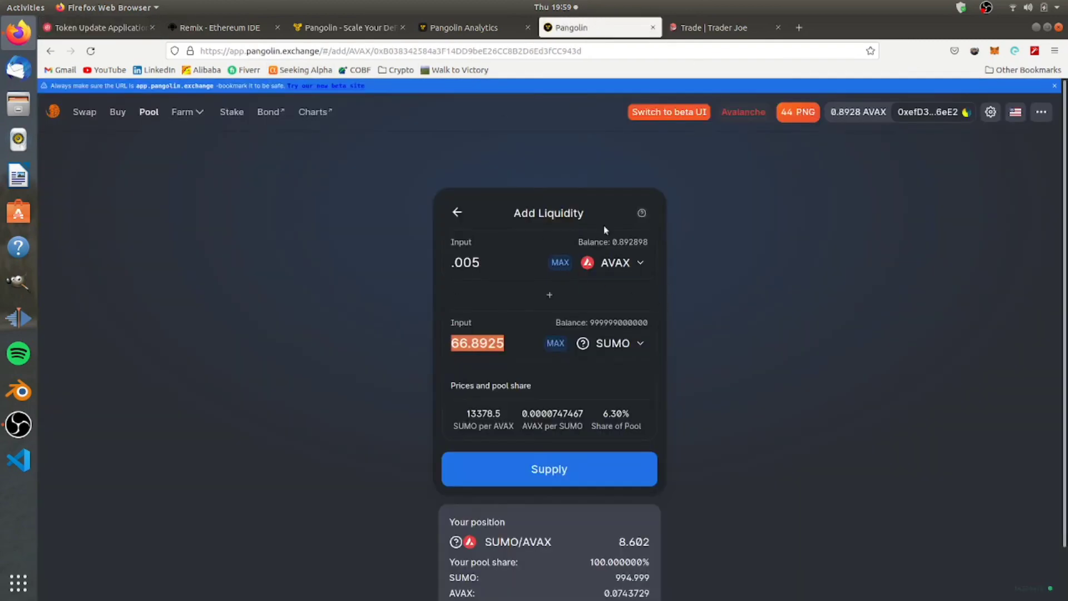
{"action": "left_click", "coordinate": [467, 27]}
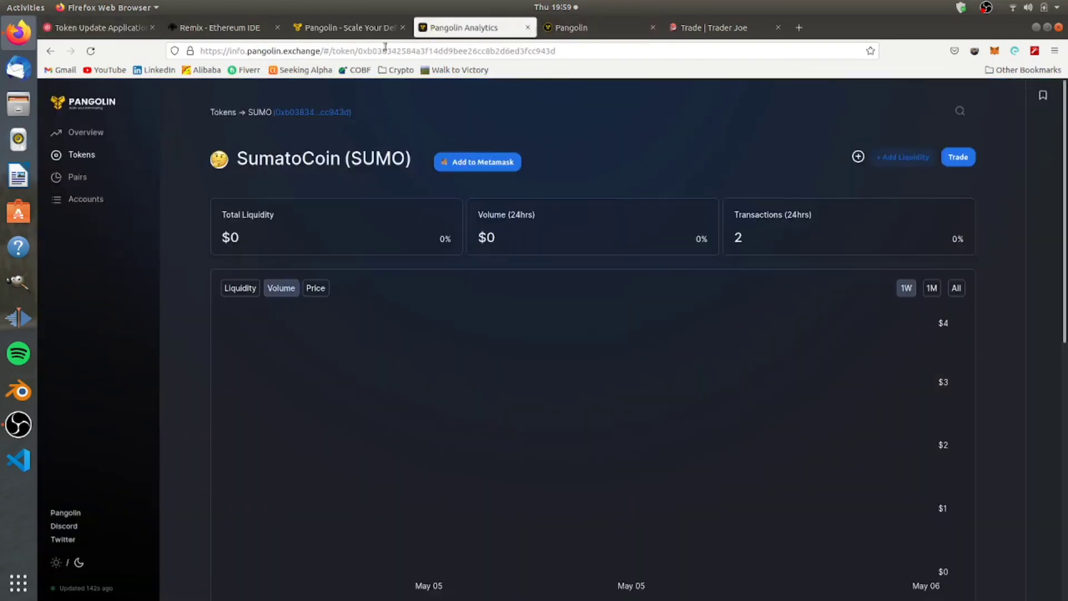
{"action": "left_click", "coordinate": [348, 27]}
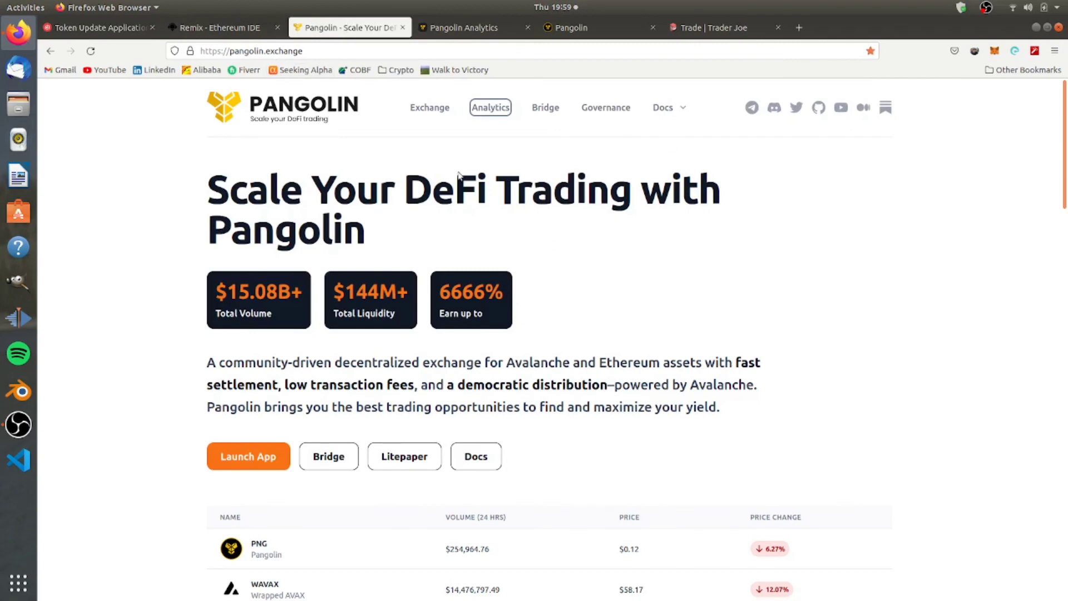
{"action": "scroll", "coordinate": [459, 175], "scroll_direction": "down", "scroll_amount": 5}
{"action": "scroll", "coordinate": [466, 173], "scroll_direction": "up", "scroll_amount": 5}
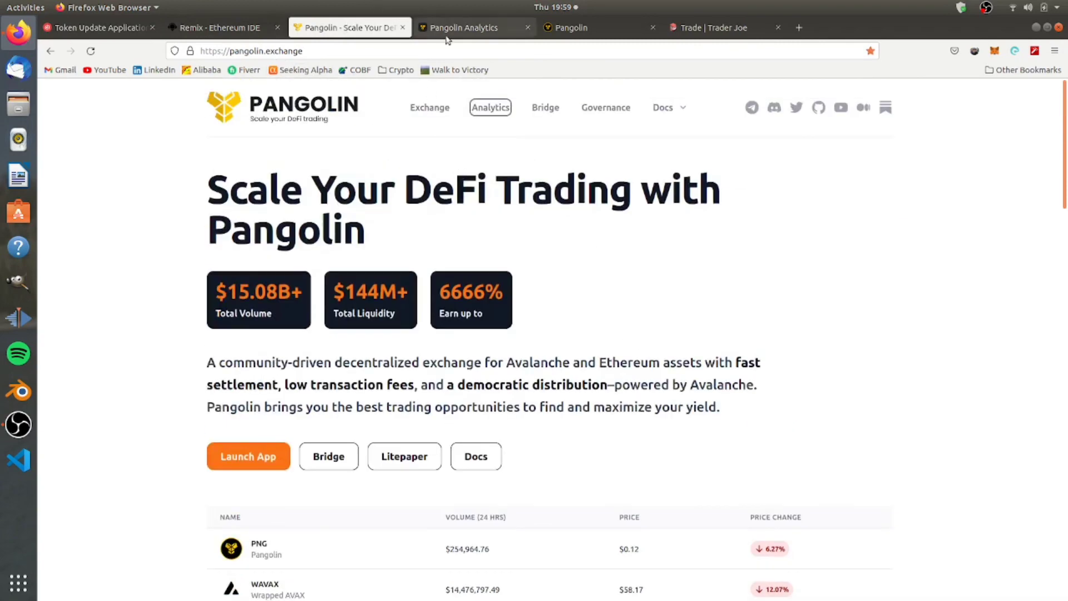
Glance at the add-liquidity and Trader Joe pages, ending on SUMO analytics ($0 liquidity, 2 transactions).
{"action": "left_click", "coordinate": [473, 27]}
{"action": "left_click", "coordinate": [584, 30]}
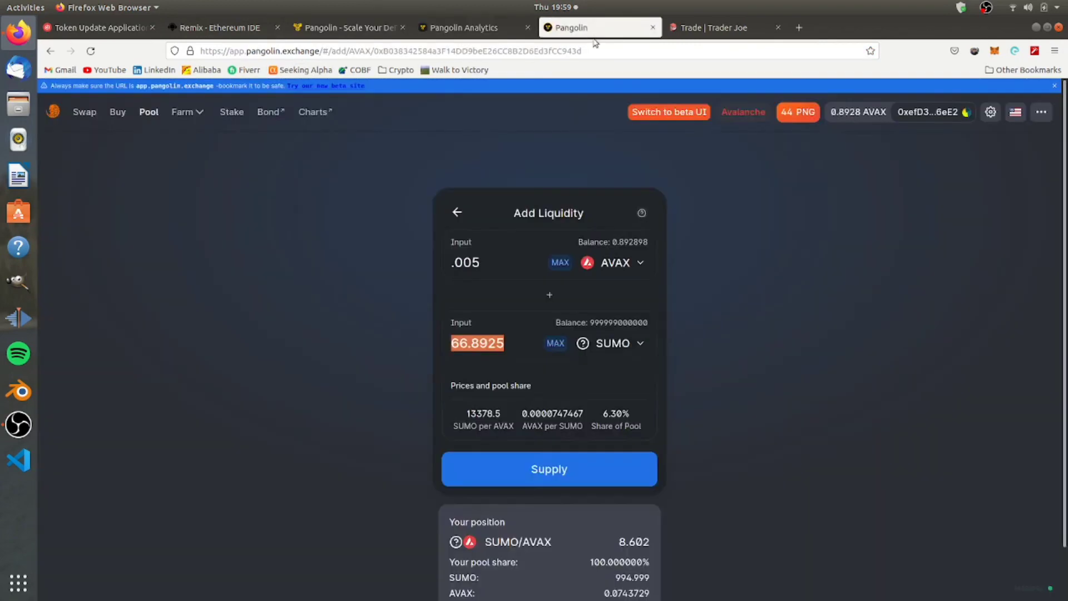
{"action": "left_click", "coordinate": [712, 30]}
{"action": "left_click", "coordinate": [450, 28]}
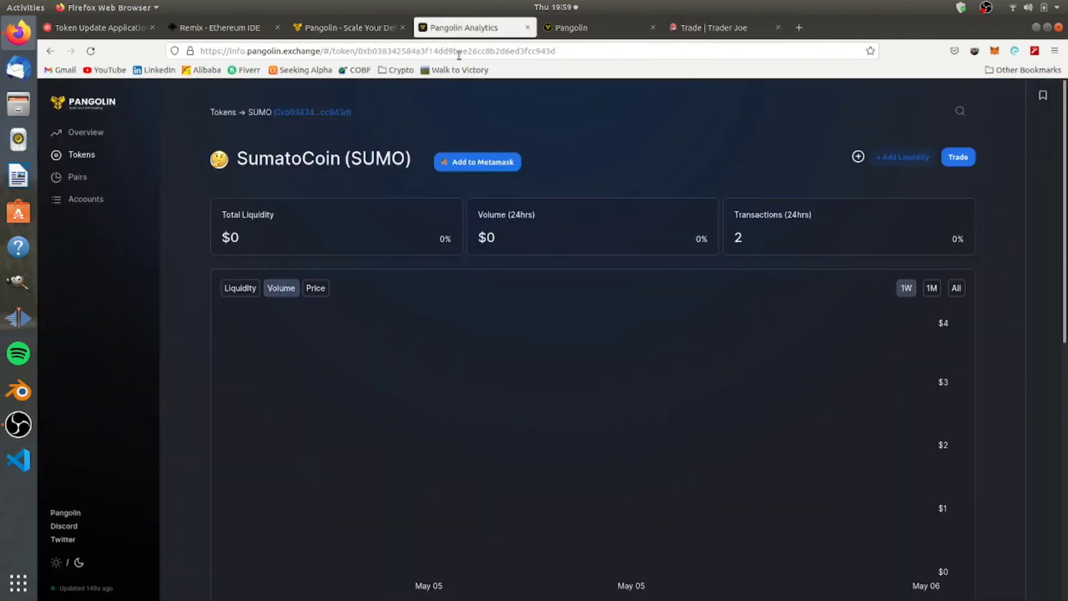